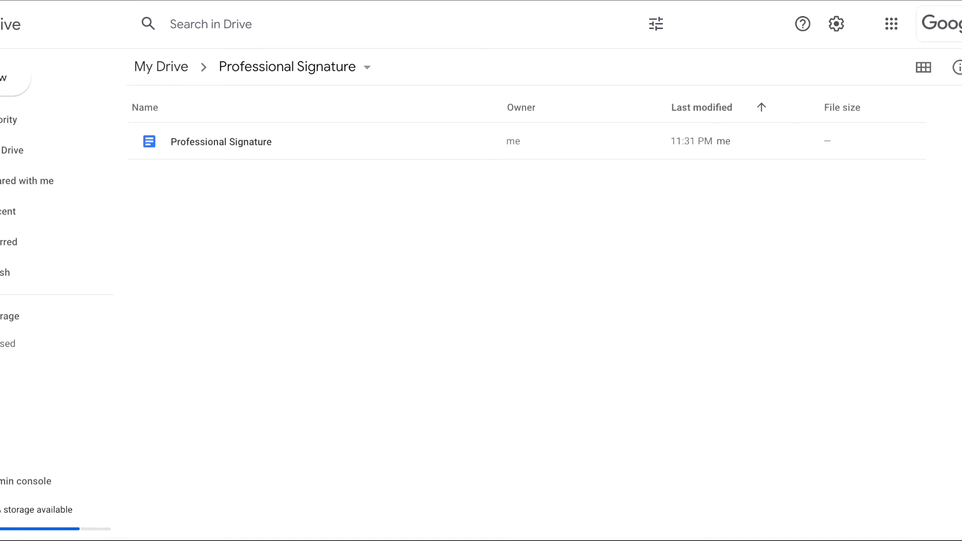
Create a new blank Google Docs document from Drive's New menu
click(12, 92)
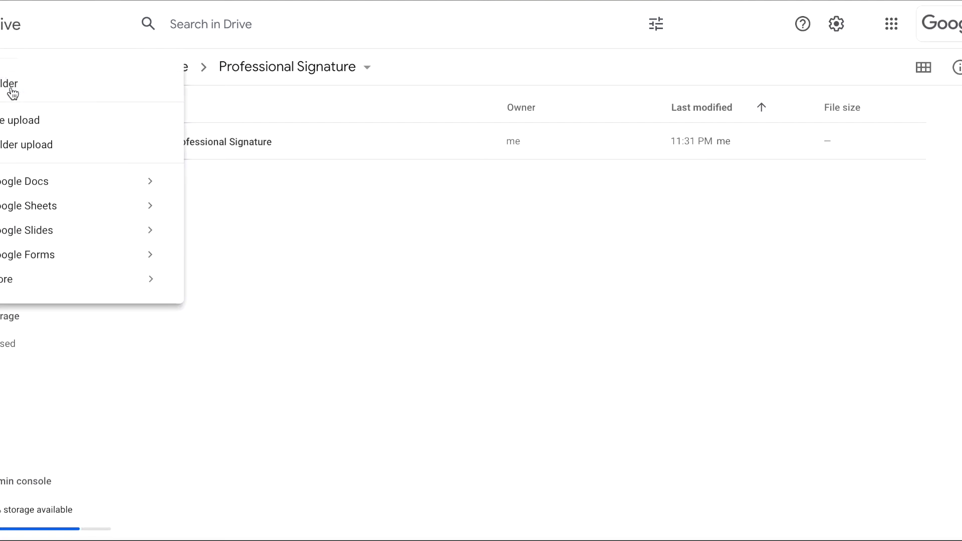
click(56, 189)
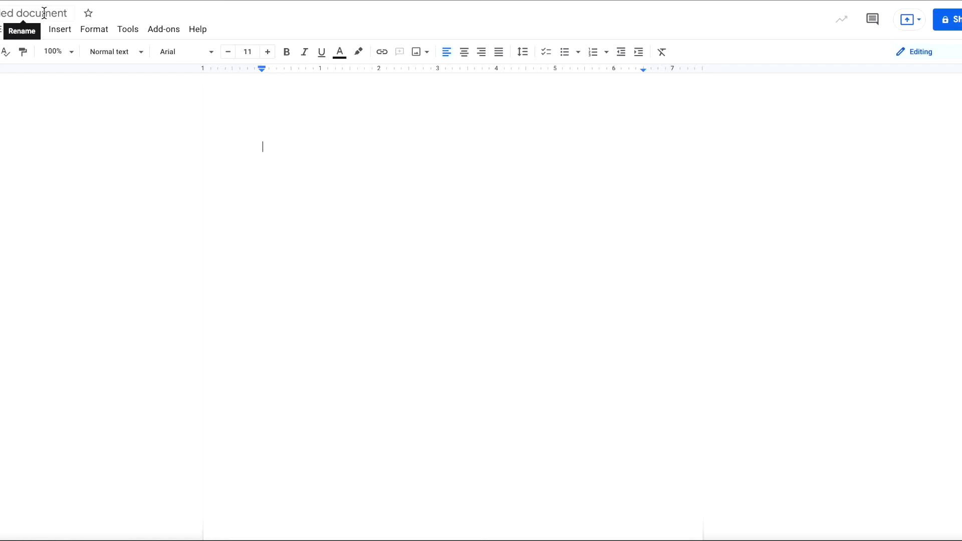
Replace the 'Untitled document' title with a new name for the signature document
click(71, 13)
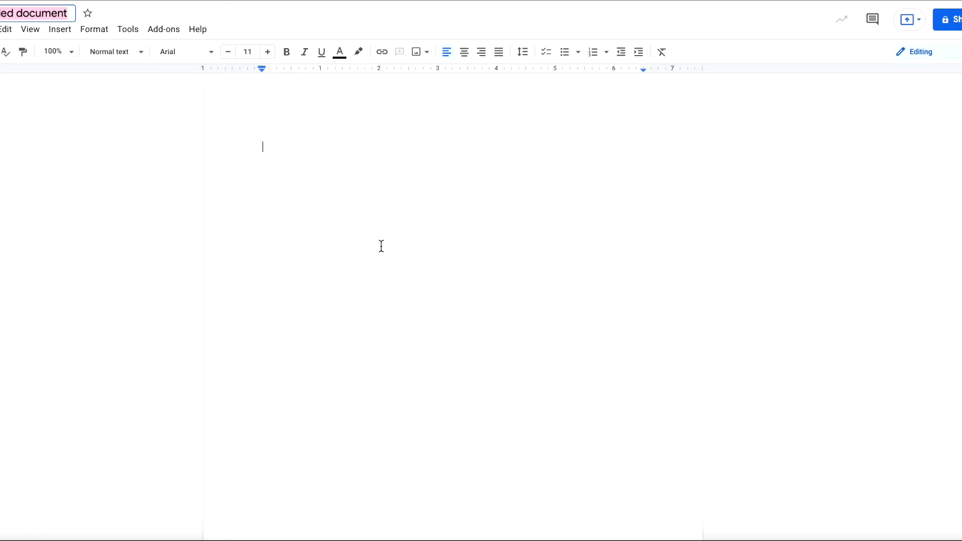
key(BackSpace)
text(ic)
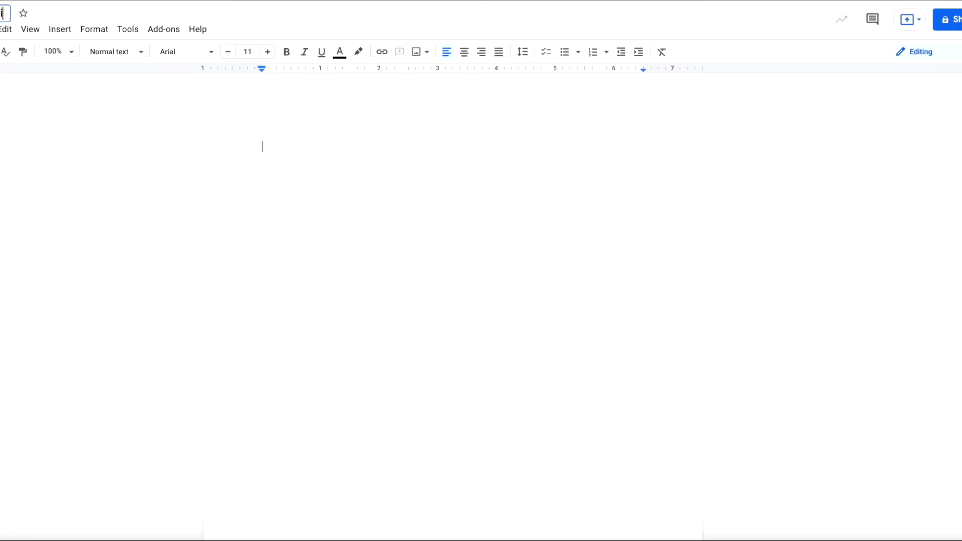
click(386, 214)
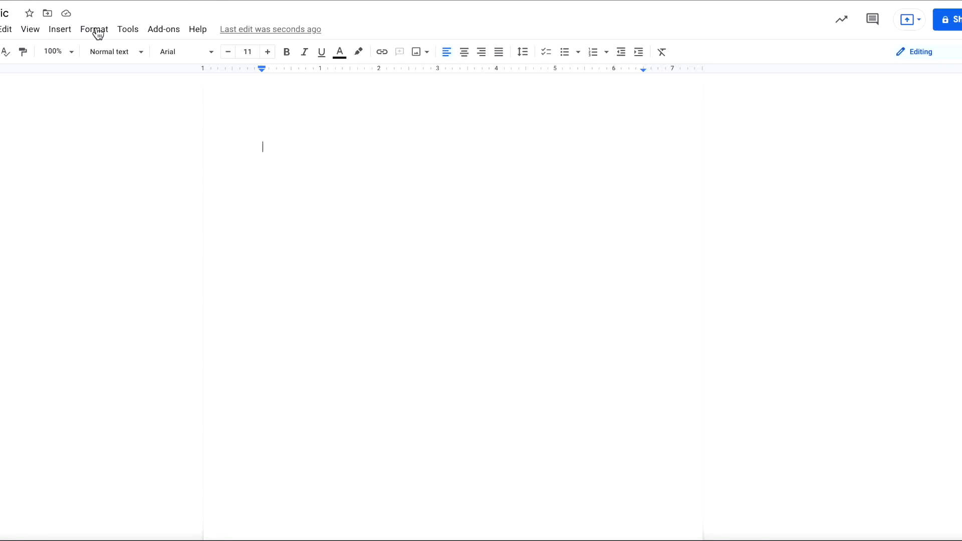
Insert a 2 x 1 table at the top of the blank page
click(53, 37)
mouse_move(108, 77)
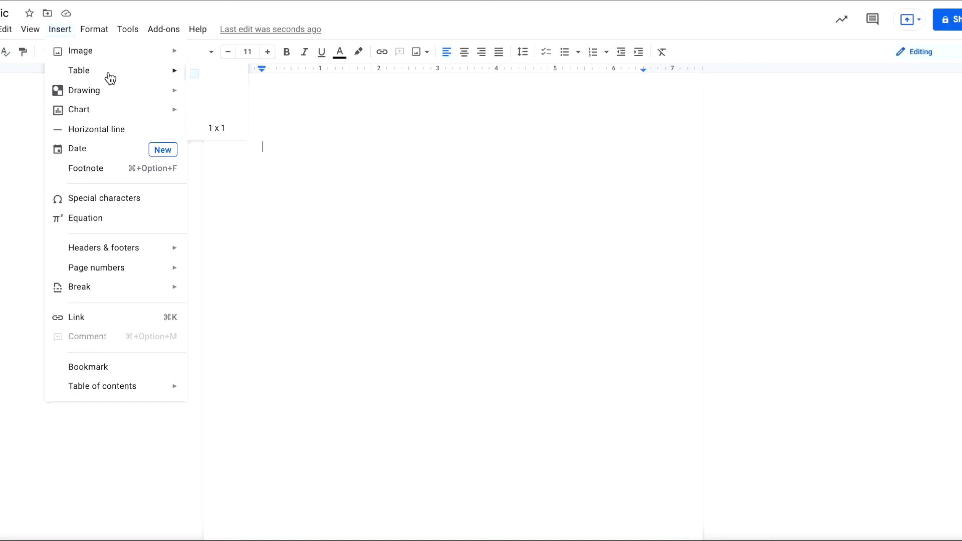
click(204, 76)
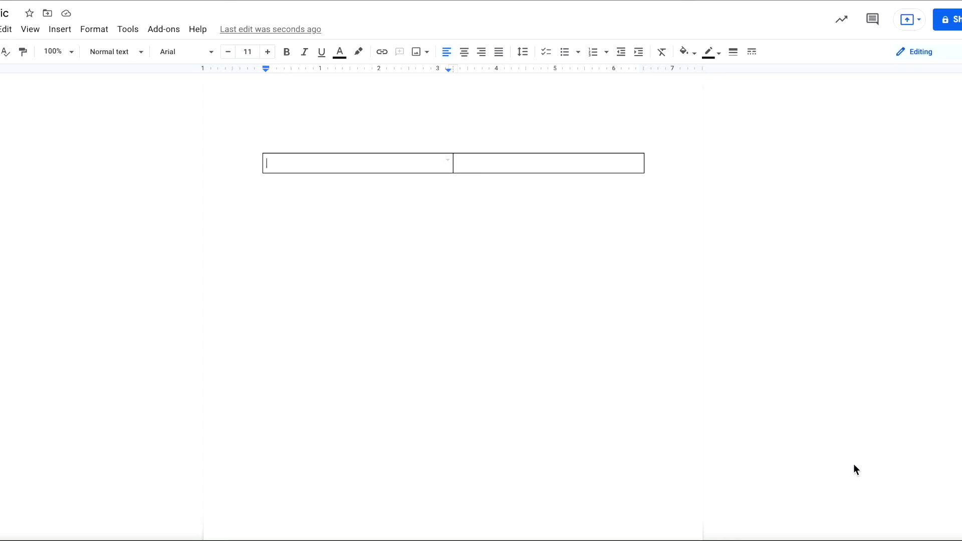
click(959, 540)
Drop the circular headshot into the left cell, shrink it, and narrow that column to fit
drag(269, 43, 471, 54)
drag(560, 109, 340, 164)
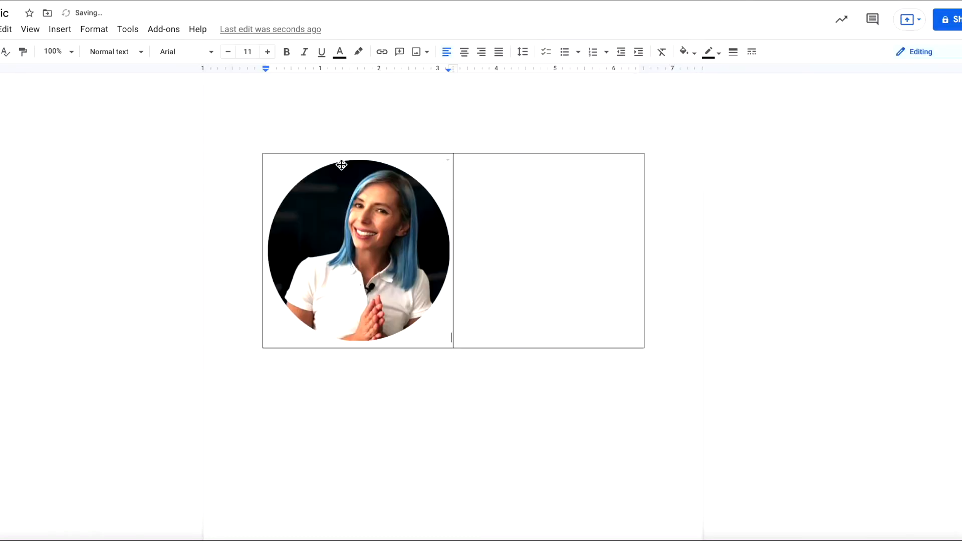
click(390, 269)
drag(451, 343, 345, 237)
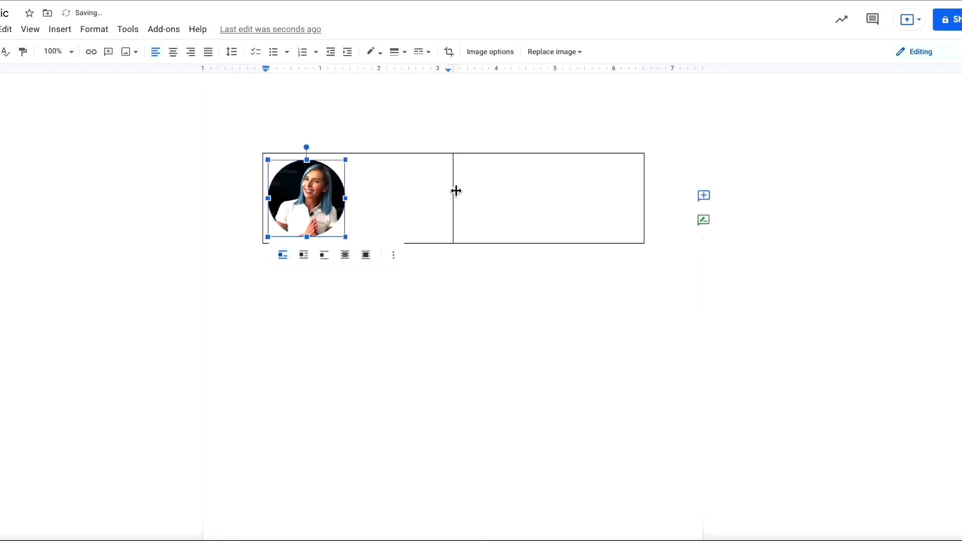
drag(451, 179, 355, 183)
click(399, 180)
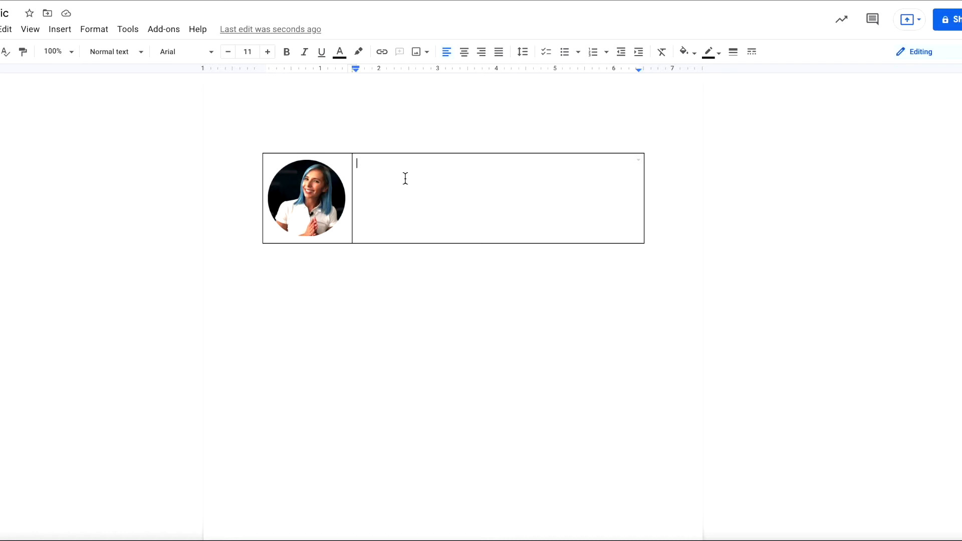
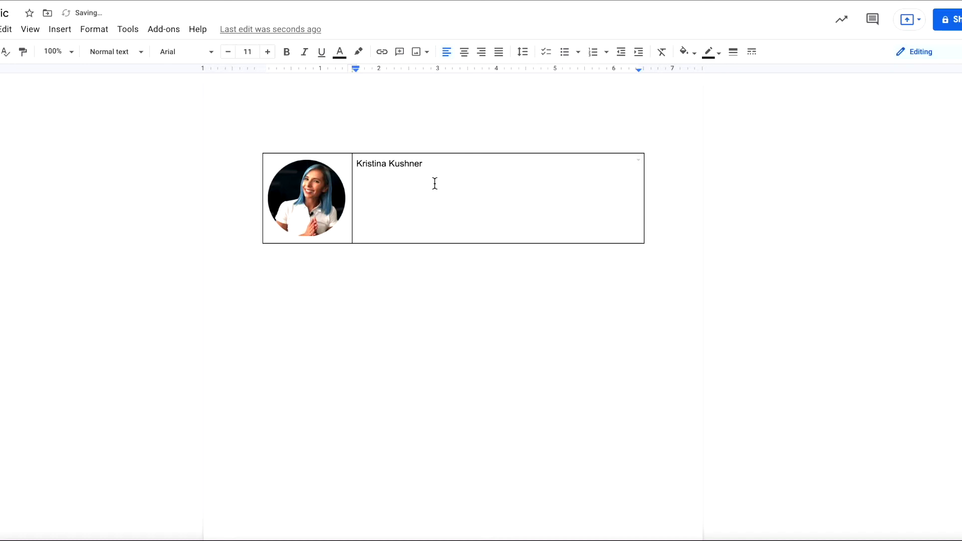
Type the person's full name in the right cell and set it in Verdana
drag(436, 170, 354, 163)
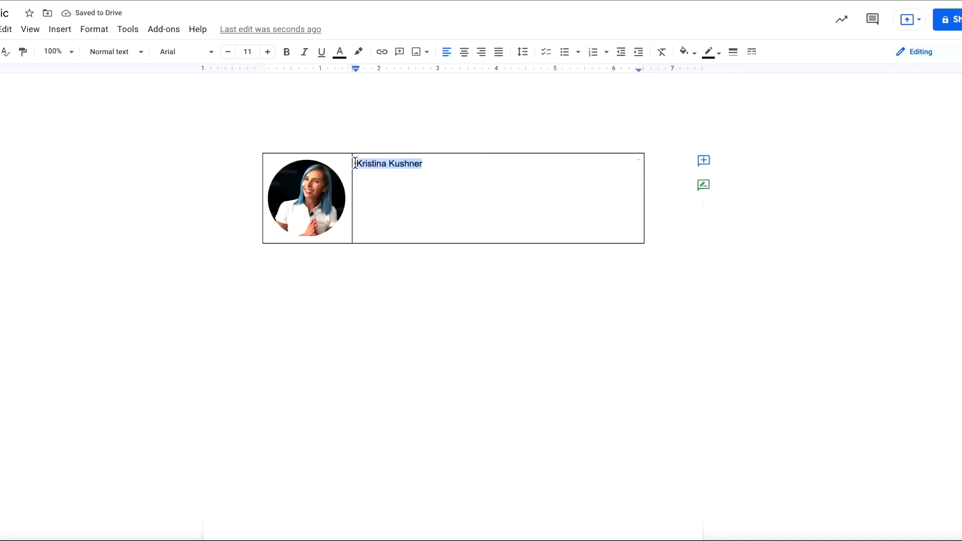
click(200, 59)
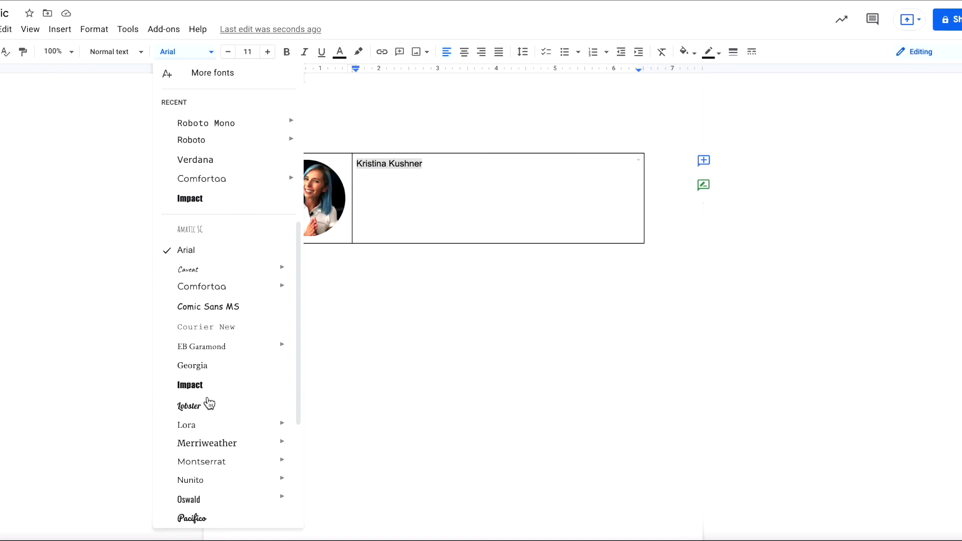
click(209, 162)
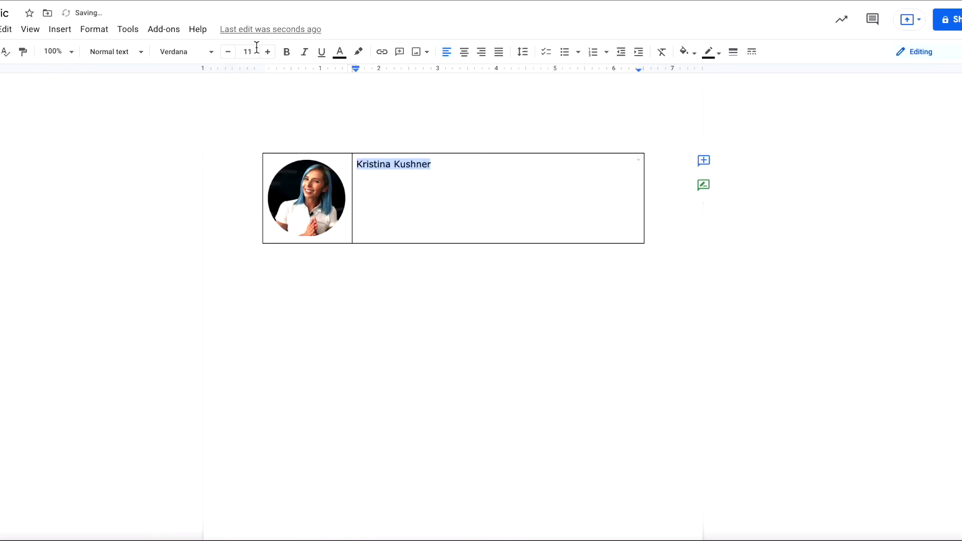
click(210, 54)
click(211, 55)
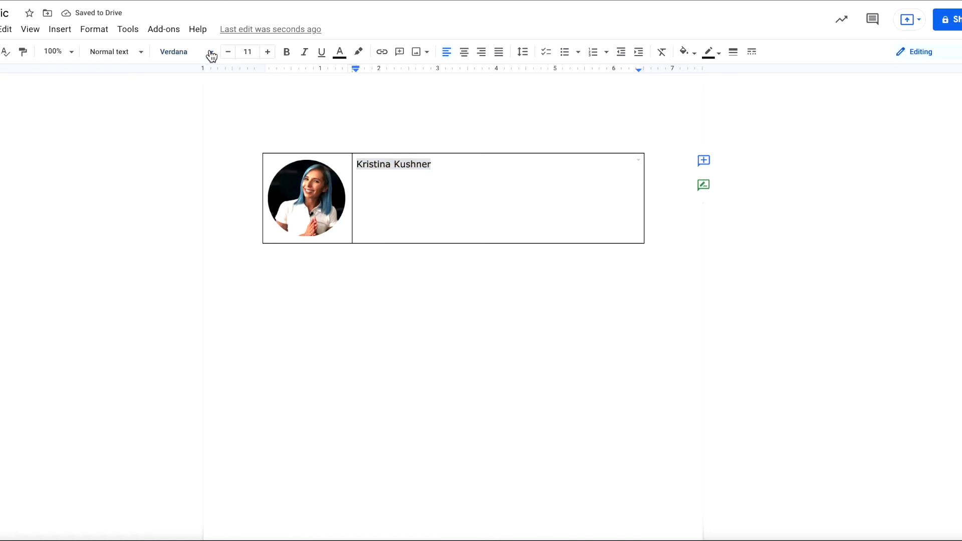
Enlarge the name to 18 pt and switch its font to Roboto Mono
click(253, 51)
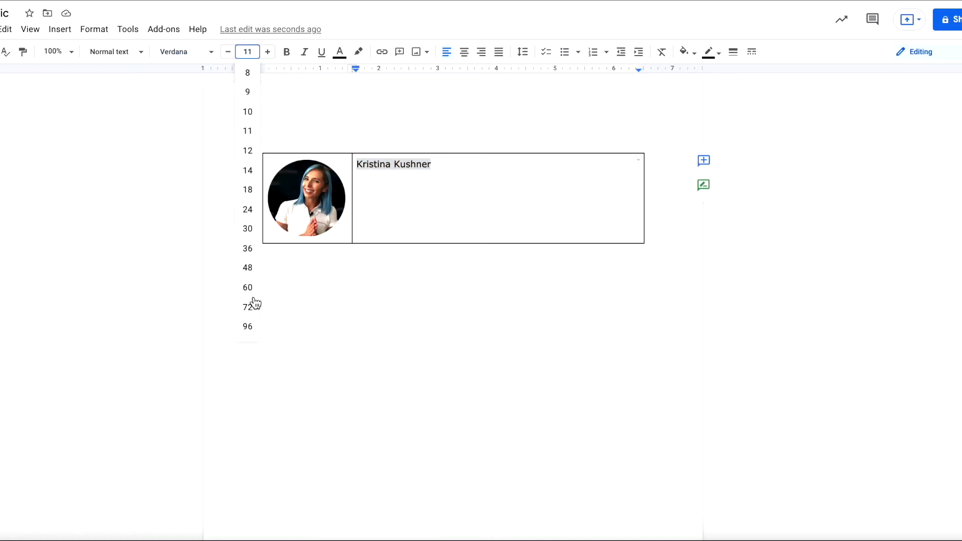
click(245, 169)
click(249, 48)
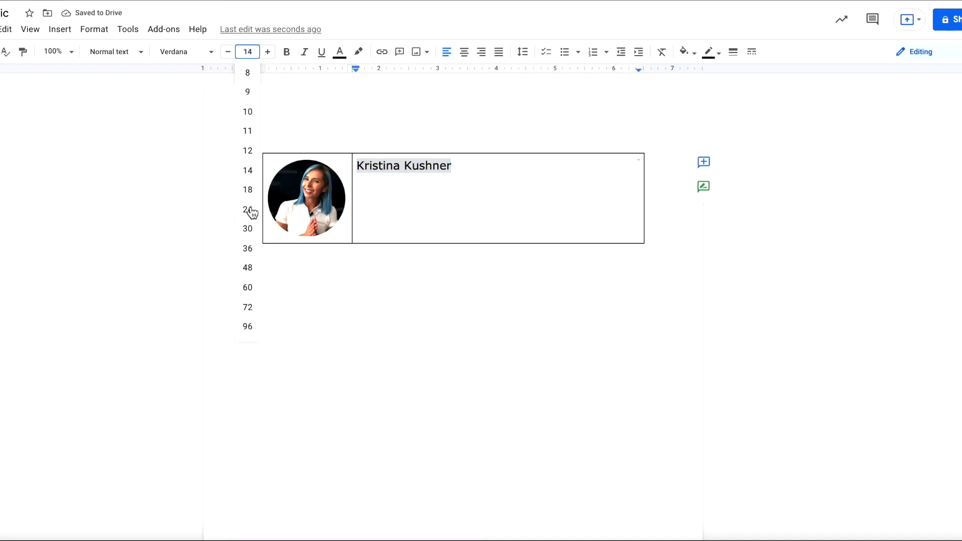
click(248, 190)
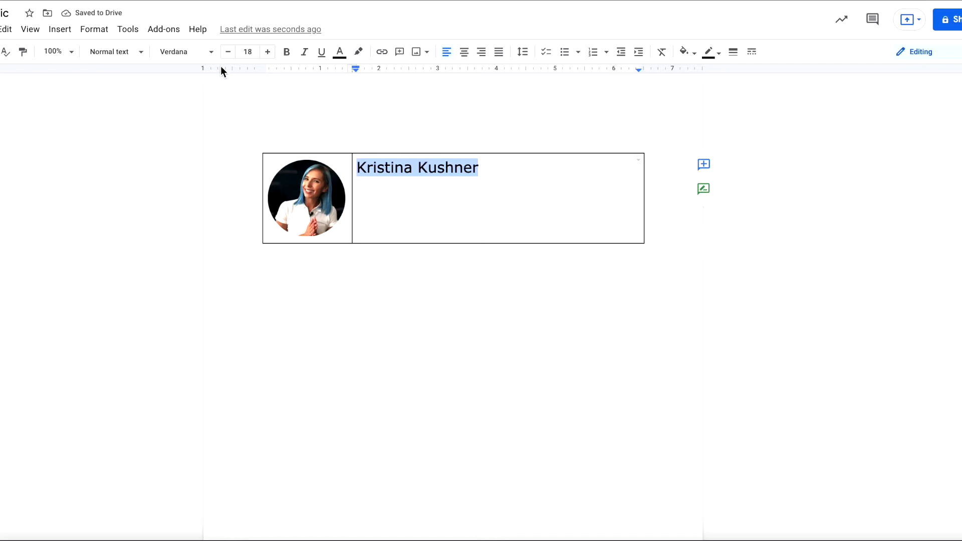
click(201, 59)
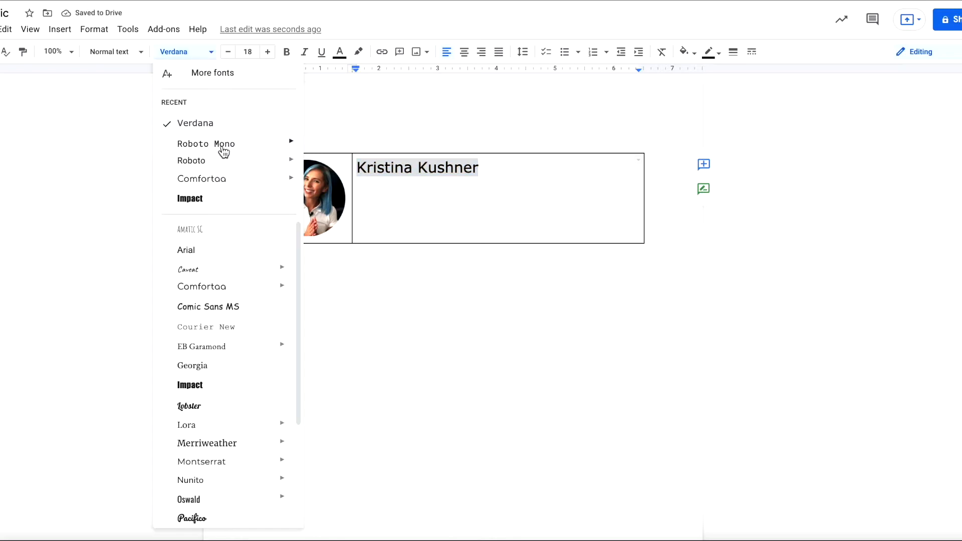
mouse_move(288, 148)
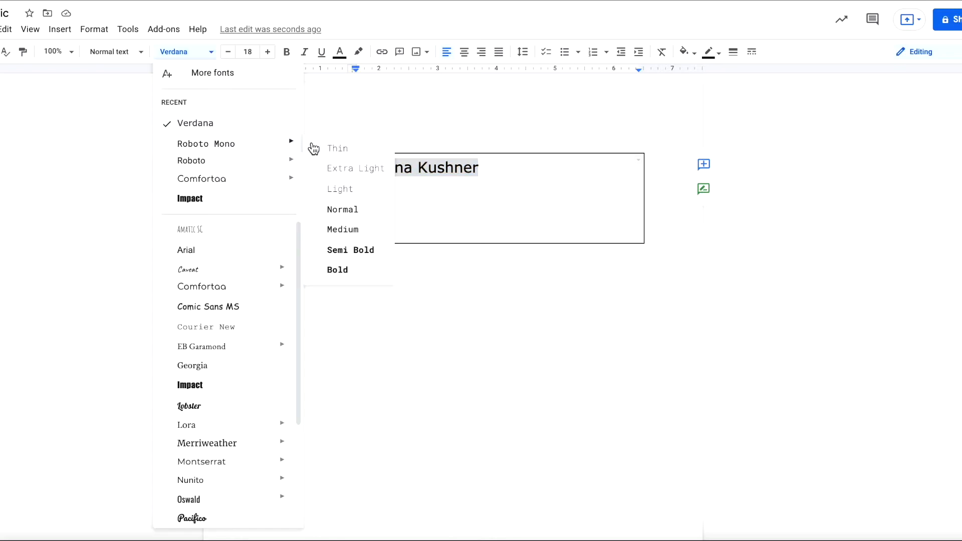
click(276, 143)
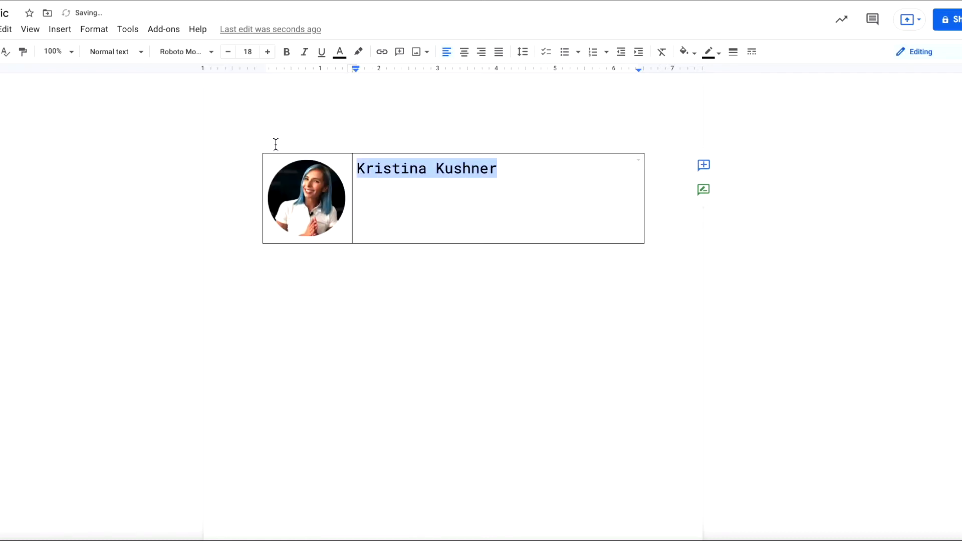
click(524, 169)
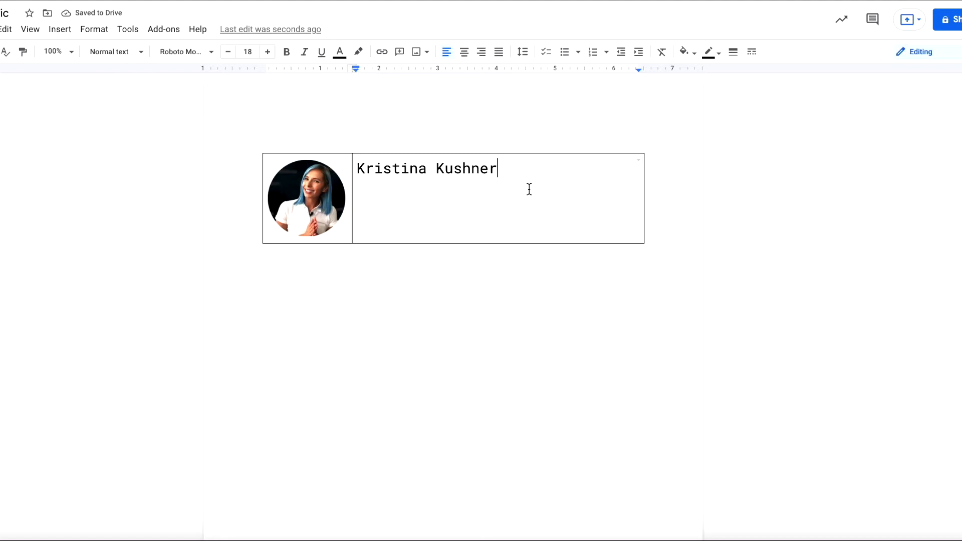
Add the job title 'Project Manager, PMP' below the name at 14 pt
key(Return)
key(Return)
text(Project Manager, PMP)
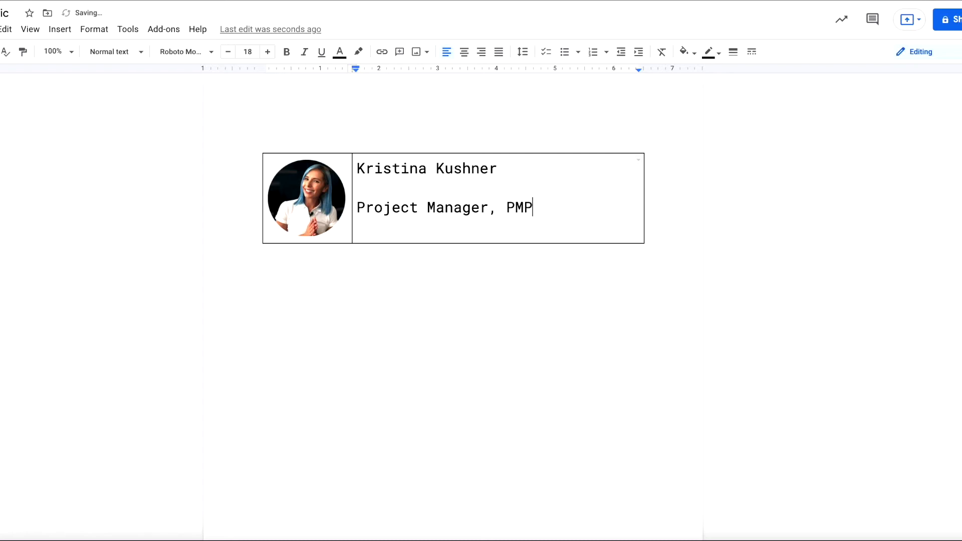
key(ctrl+a)
drag(354, 202, 359, 208)
click(228, 52)
click(228, 52)
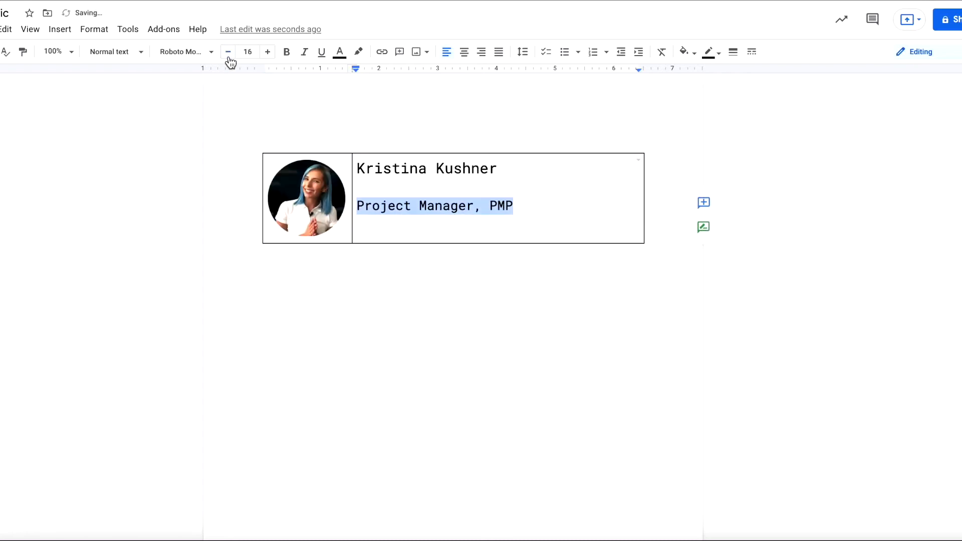
click(228, 52)
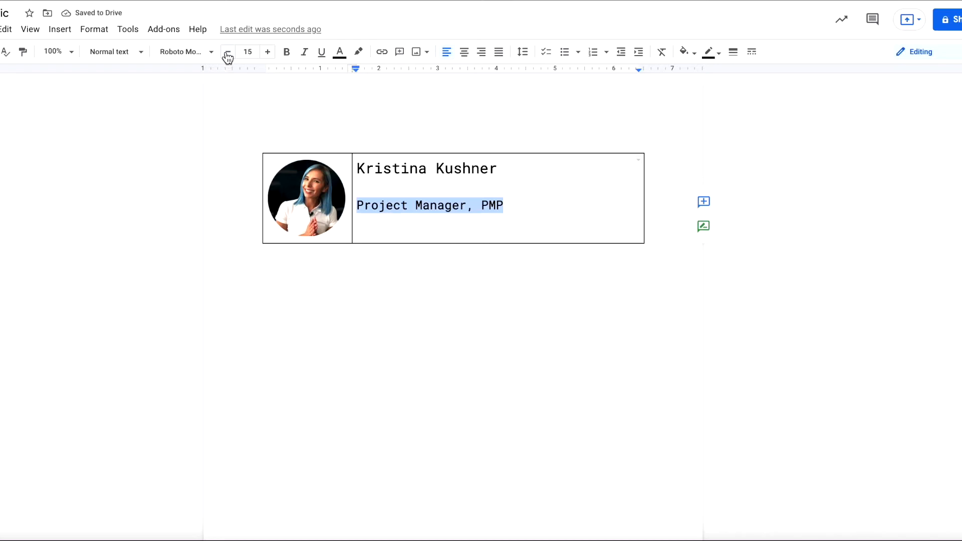
click(228, 52)
click(567, 224)
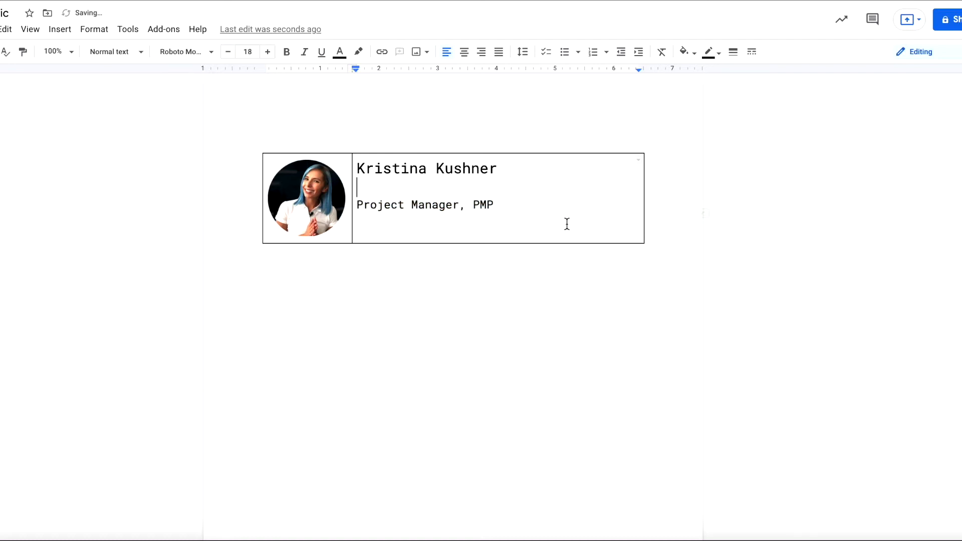
key(Return)
click(401, 190)
click(377, 231)
key(Return)
key(Return)
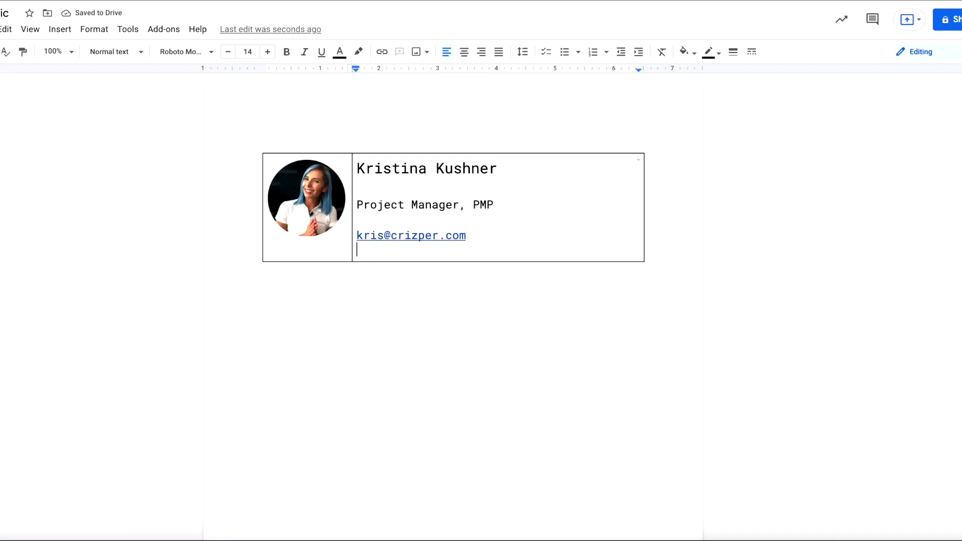
text(crizper)
key(BackSpace)
key(BackSpace)
key(BackSpace)
key(BackSpace)
key(BackSpace)
key(BackSpace)
key(BackSpace)
text(www.cr)
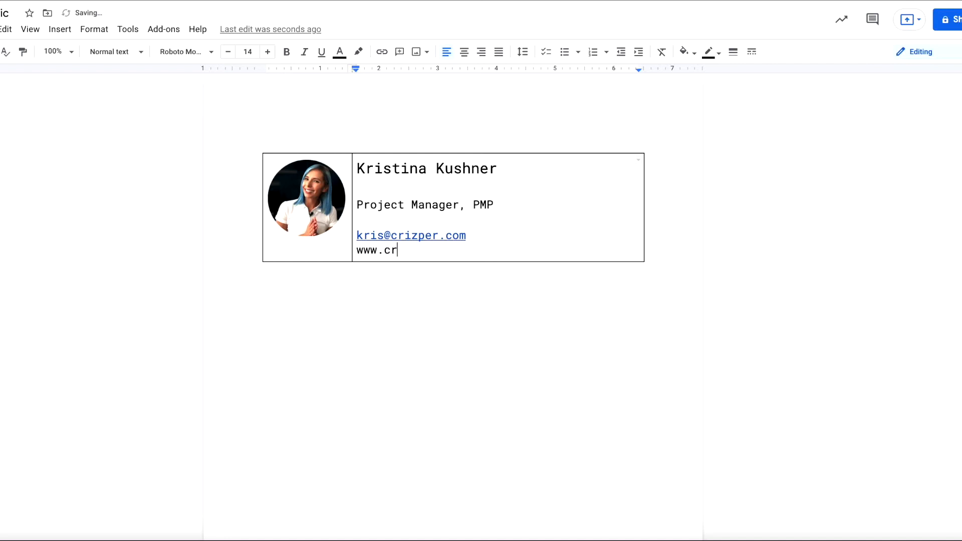
text(izper.com)
key(Return)
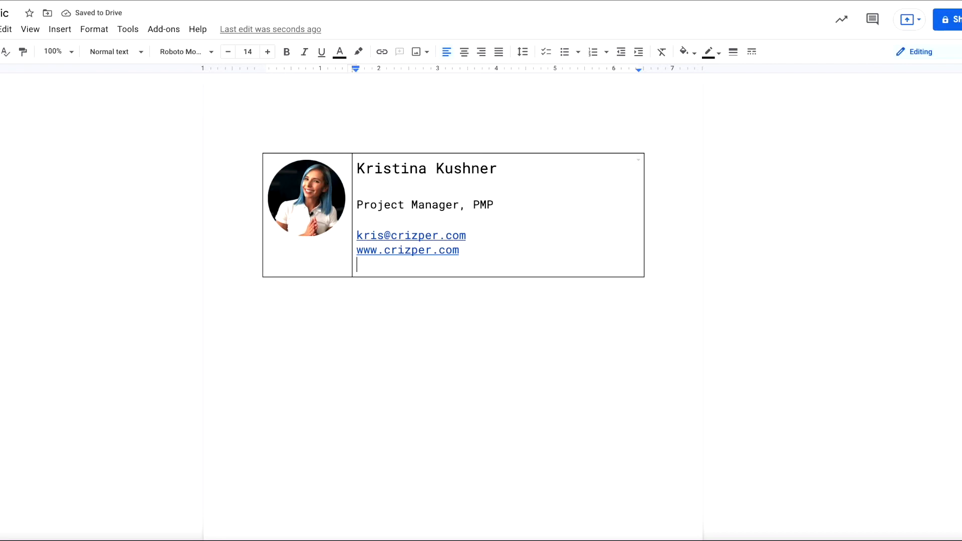
key(Return)
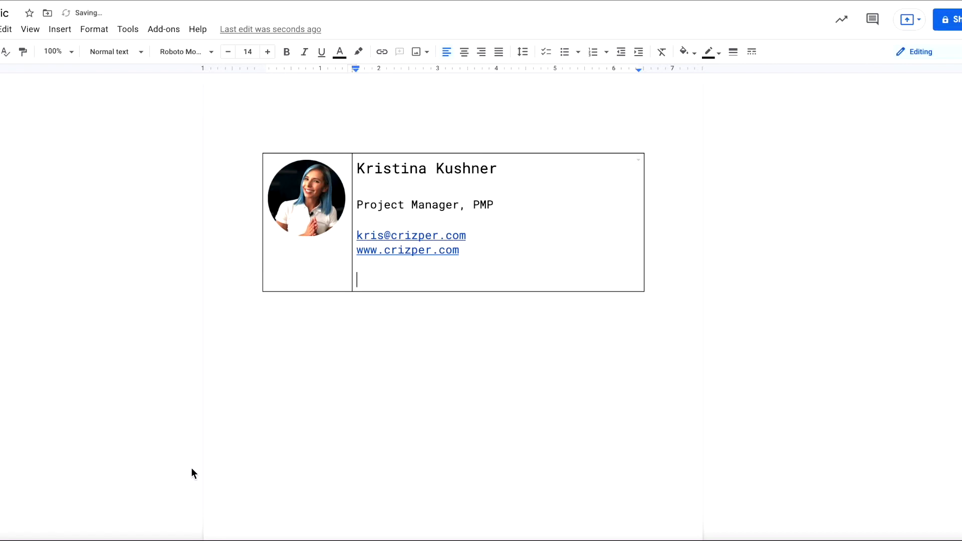
Insert youtube r.png below the website line and shrink it to icon size
click(20, 540)
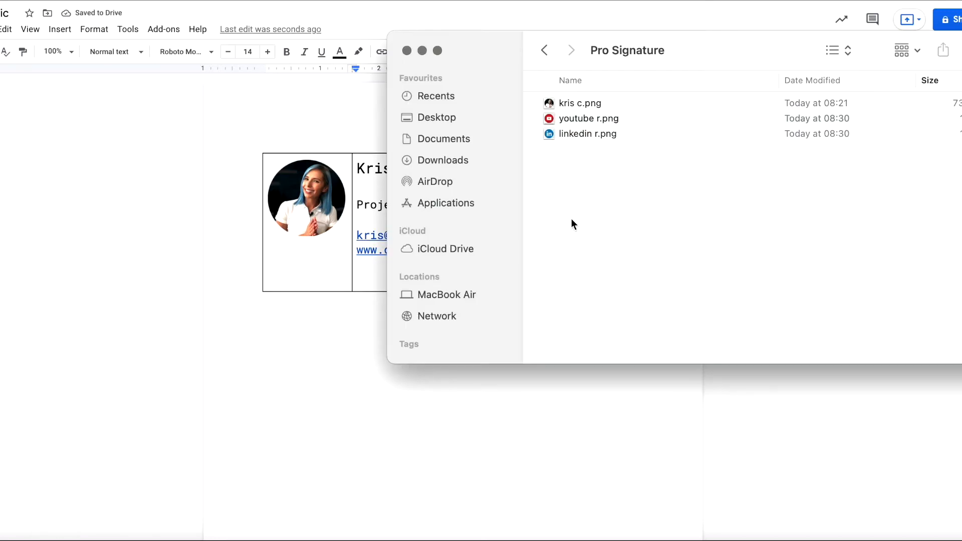
drag(575, 117, 368, 283)
click(533, 323)
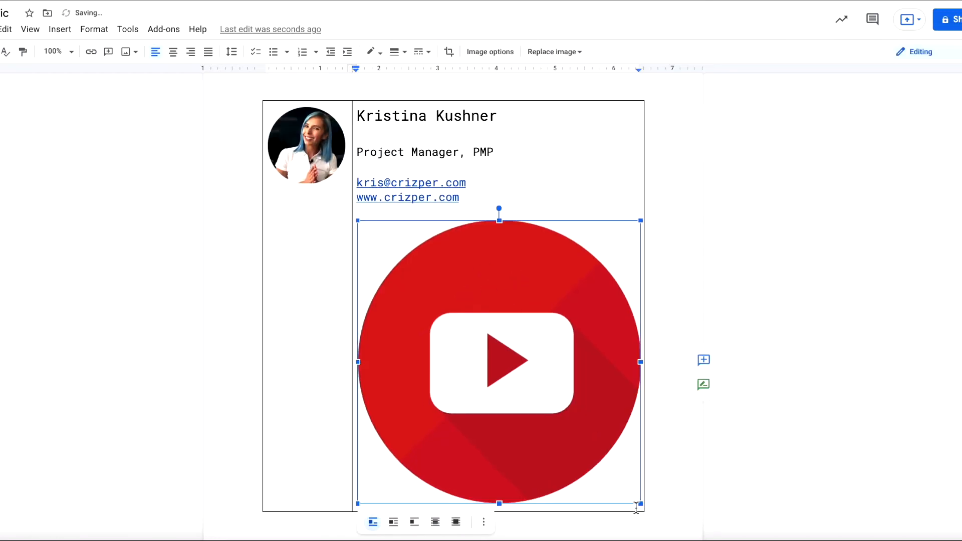
drag(640, 505, 378, 241)
click(394, 232)
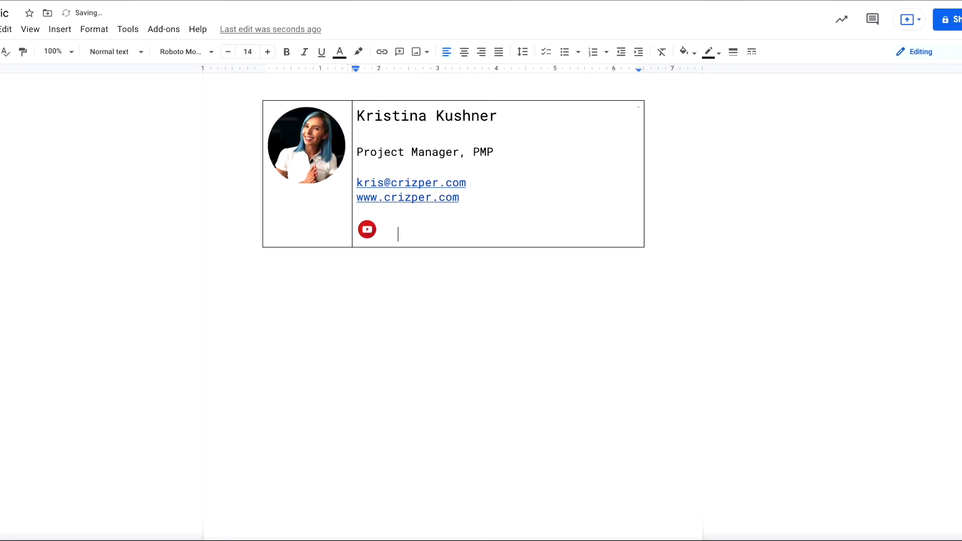
Insert linkedin r.png next to it and shrink it to a matching icon
click(2, 539)
mouse_move(590, 136)
mouse_down()
mouse_move(498, 169)
mouse_move(377, 237)
mouse_up()
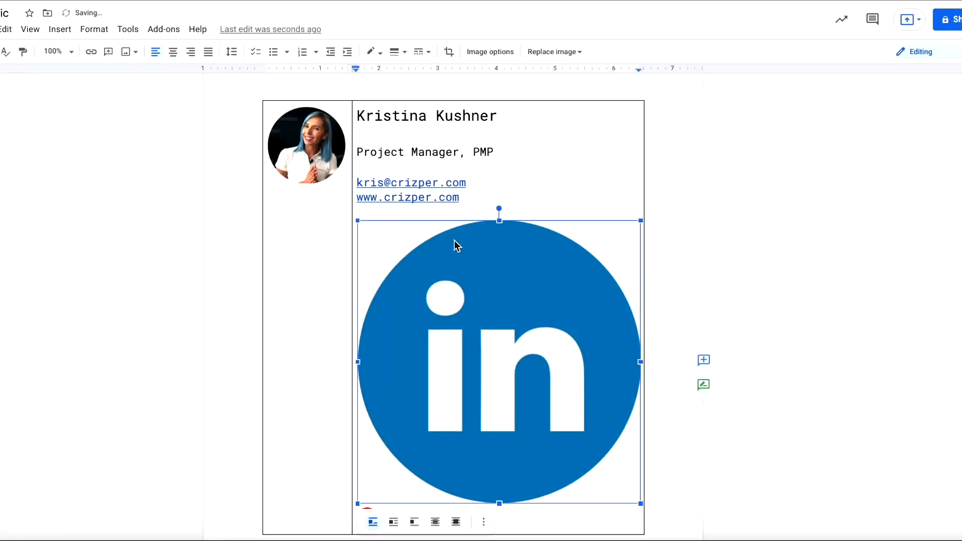
drag(357, 503, 639, 237)
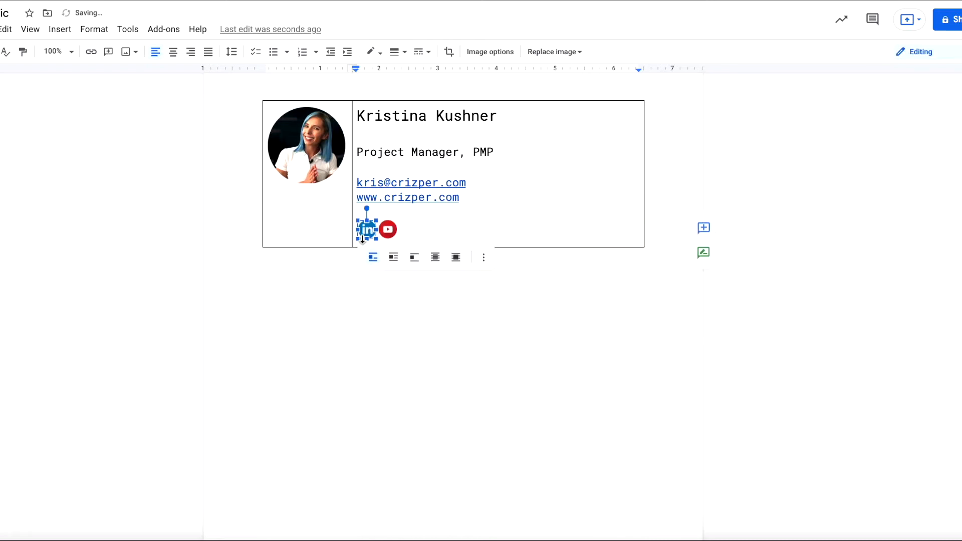
click(430, 232)
click(372, 232)
drag(379, 242, 377, 223)
click(415, 238)
Fine-tune the LinkedIn icon's size and remove extra spaces between the two icons
click(365, 232)
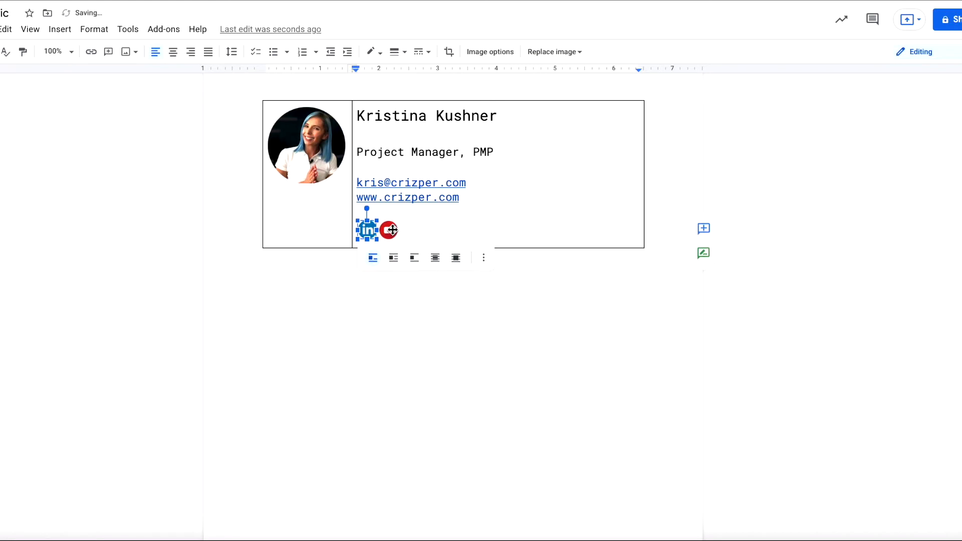
click(389, 231)
click(379, 233)
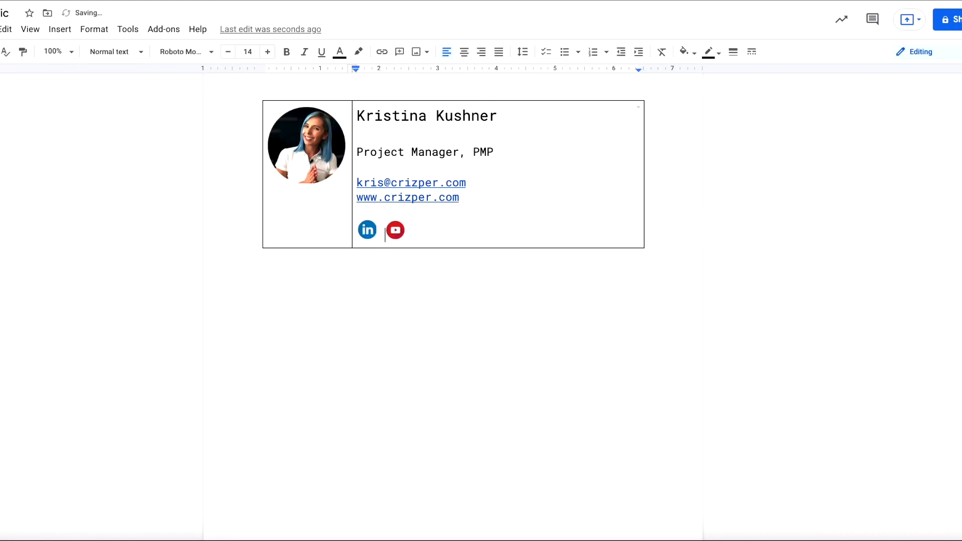
key(BackSpace)
click(371, 231)
drag(378, 232, 382, 232)
click(487, 228)
click(368, 231)
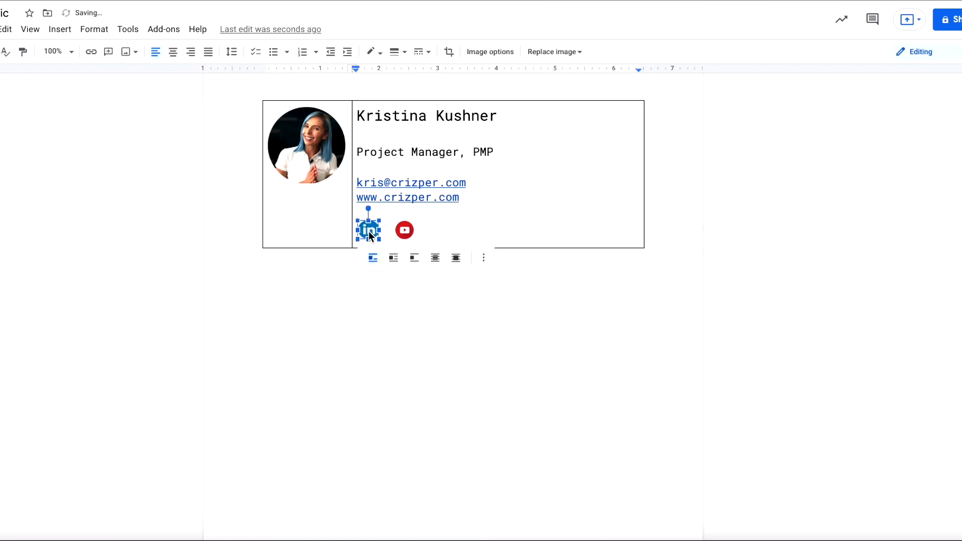
drag(378, 231, 376, 231)
drag(518, 201, 528, 213)
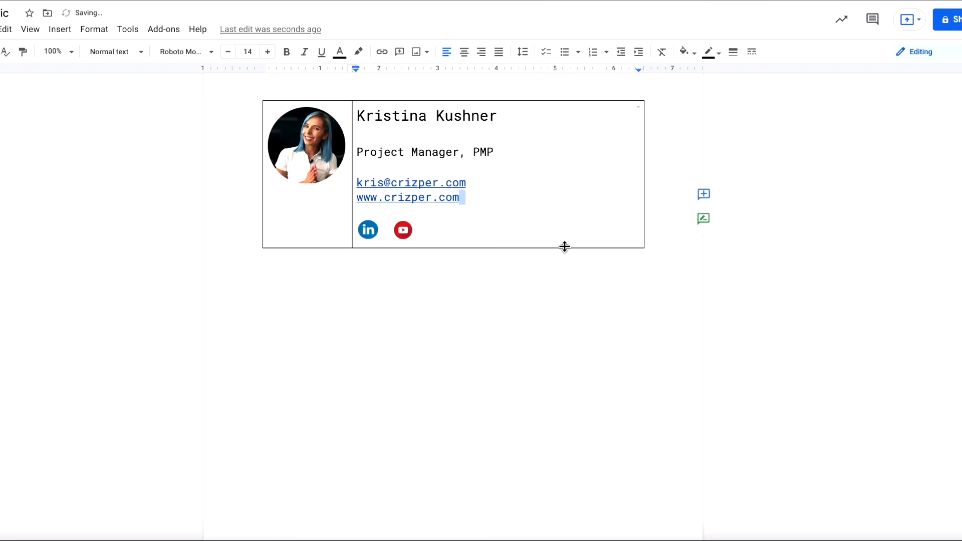
click(385, 233)
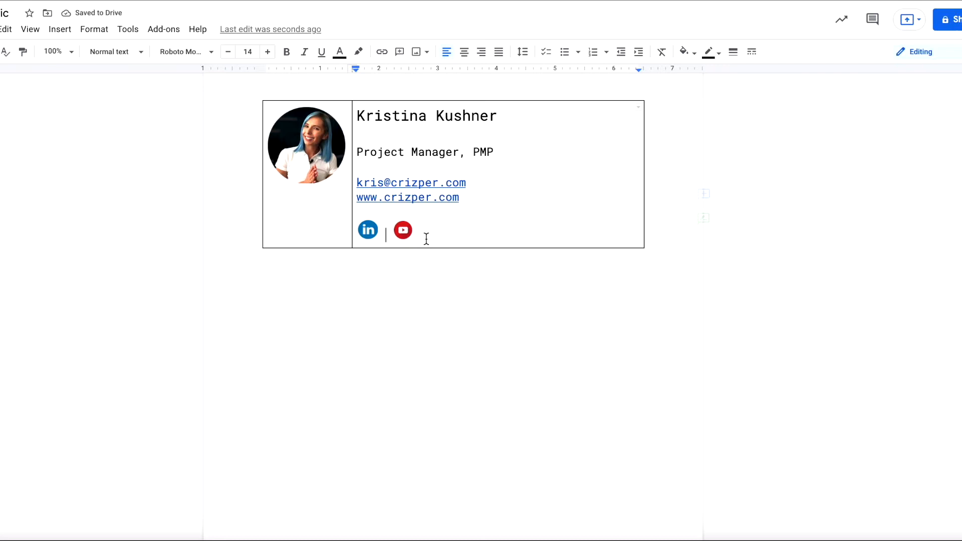
key(BackSpace)
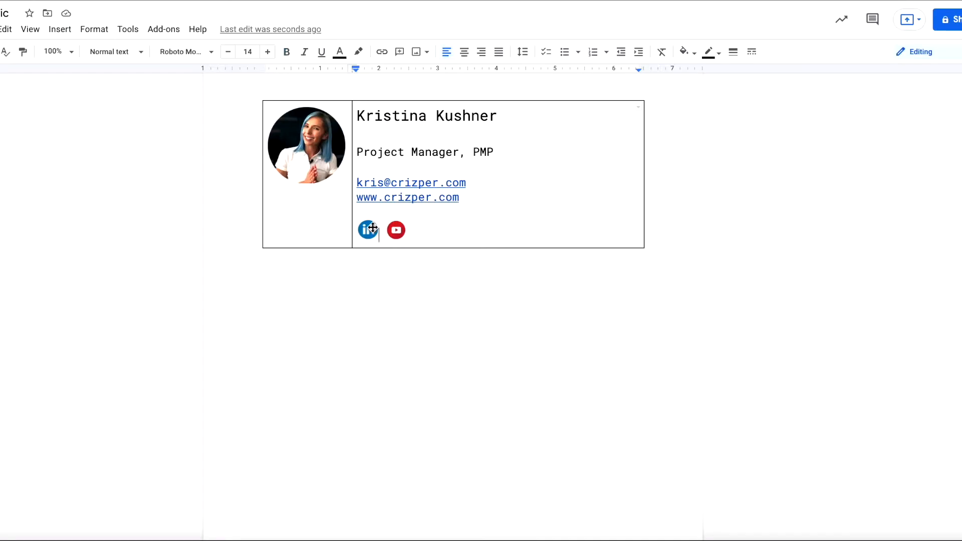
Link the LinkedIn icon to the pasted LinkedIn profile URL
click(370, 230)
right_click(372, 232)
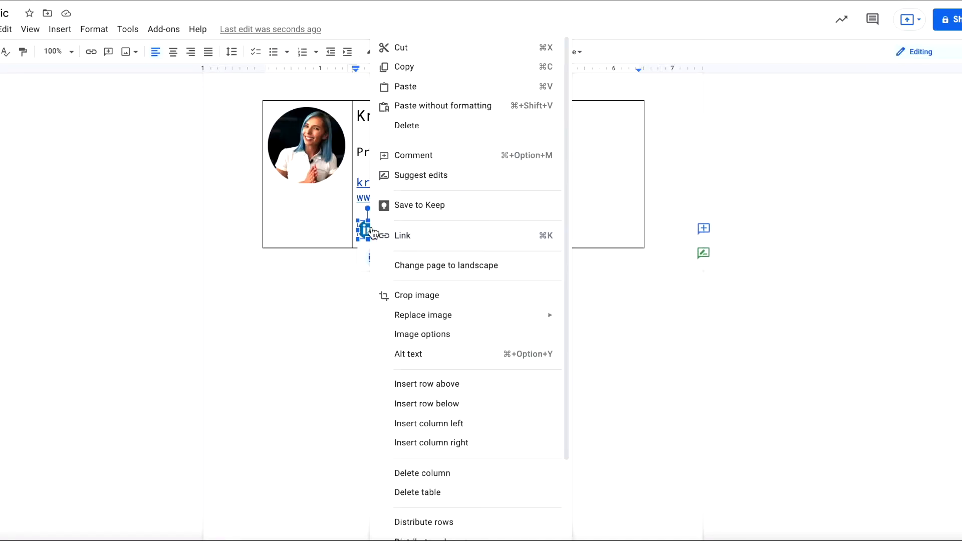
click(404, 235)
text(https://www.linkedin.com/in/kristina-kushner/)
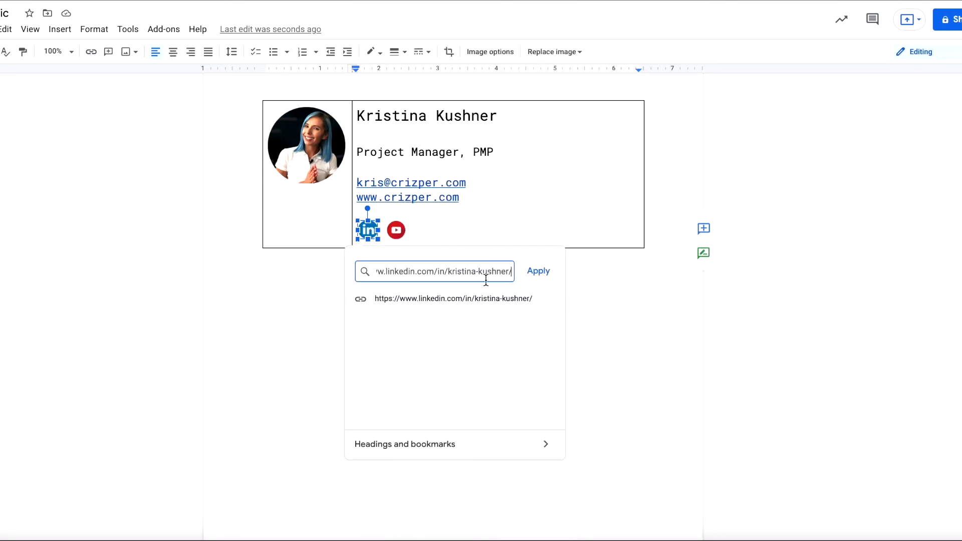
click(539, 271)
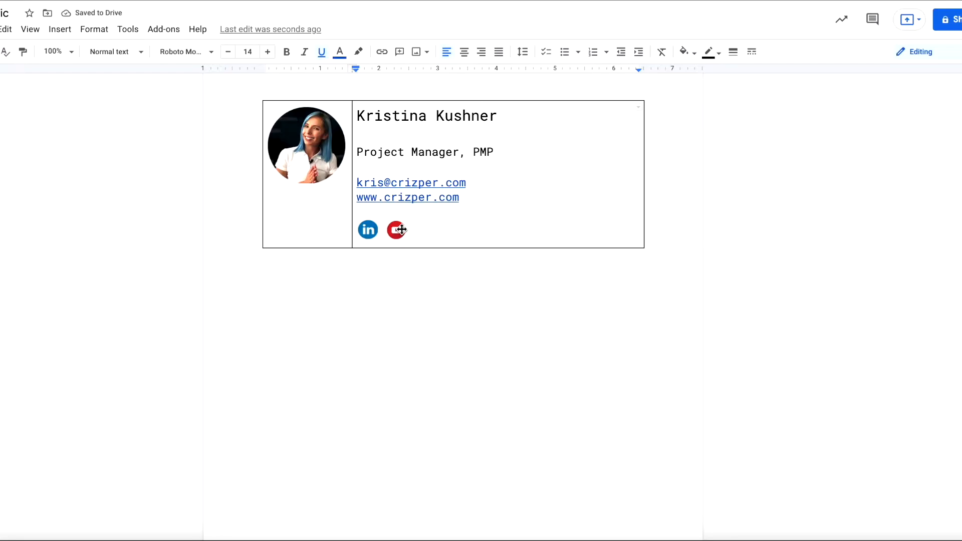
Link the YouTube icon to the pasted YouTube channel URL
right_click(396, 231)
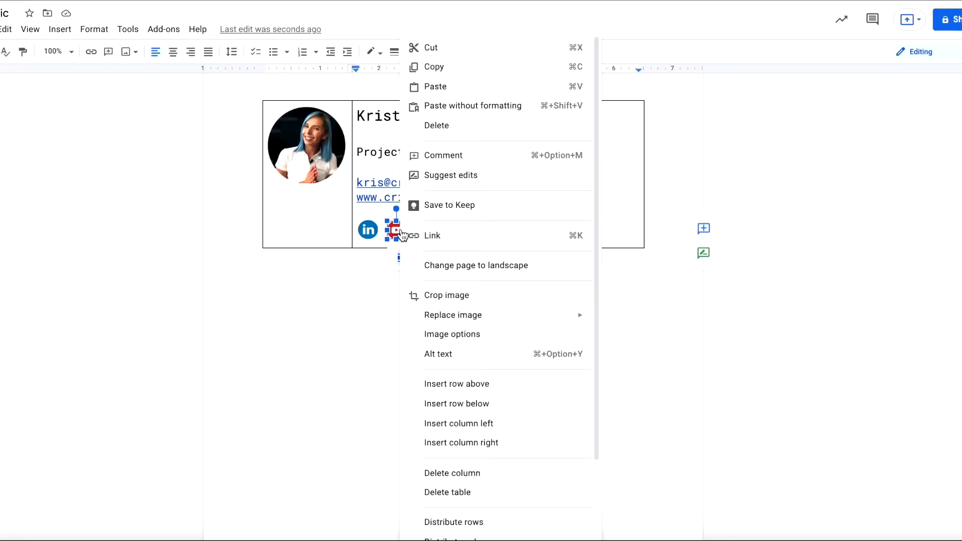
click(432, 235)
text(https://www.youtube.com/c/KristinaKushner)
click(567, 272)
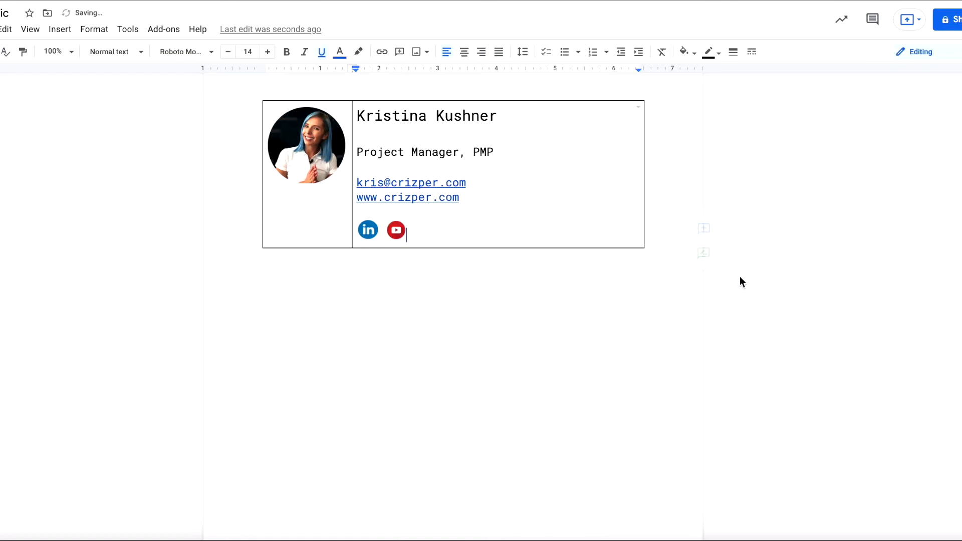
click(566, 295)
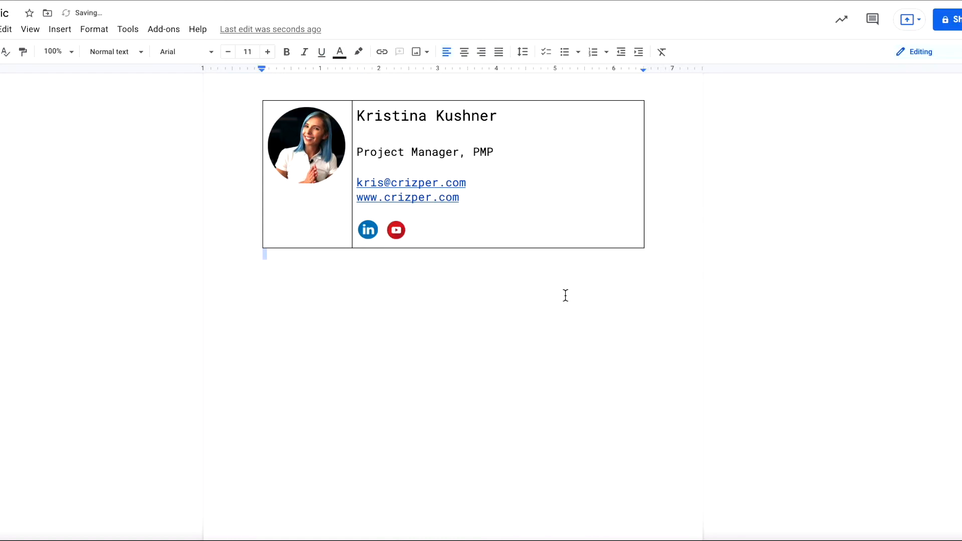
click(304, 168)
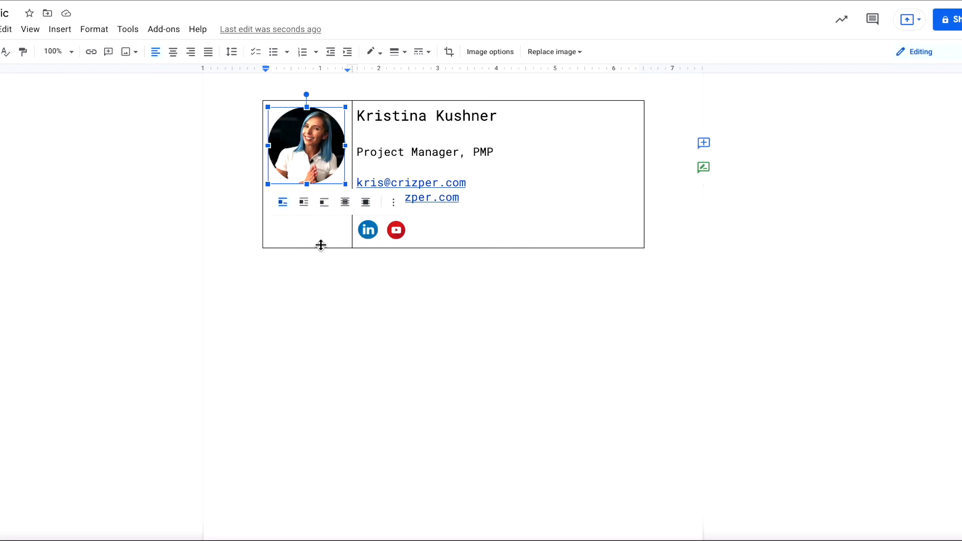
Add a new empty line beneath the profile photo in the left cell
click(316, 267)
click(368, 229)
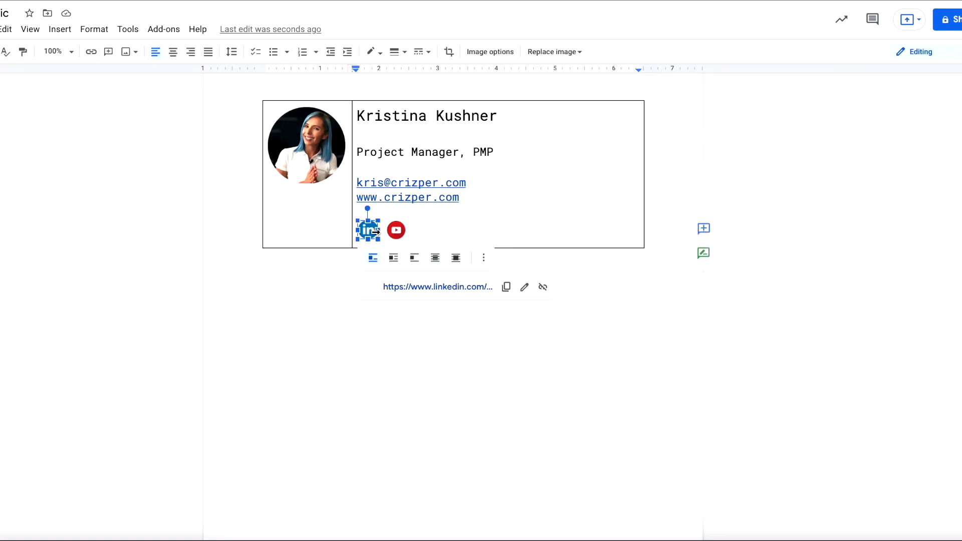
drag(320, 229, 317, 233)
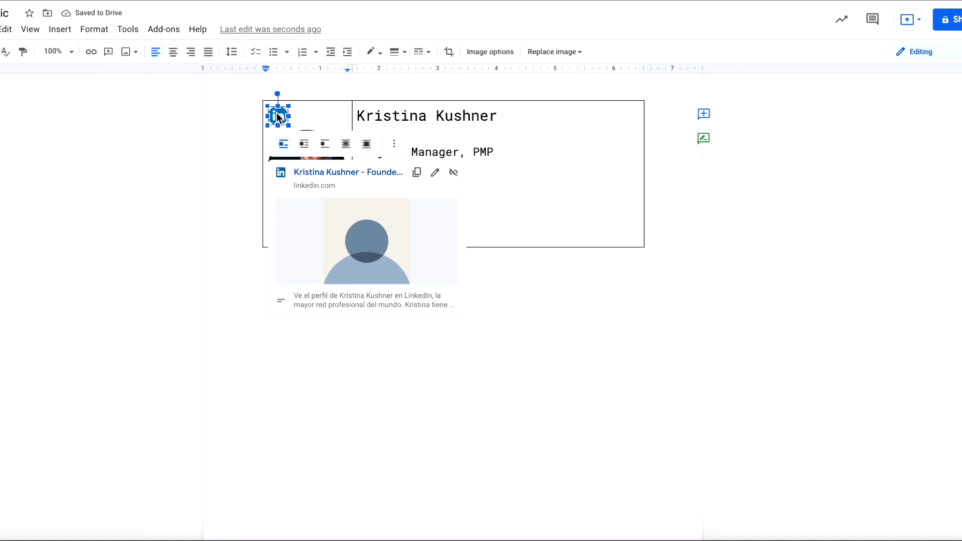
key(ctrl+z)
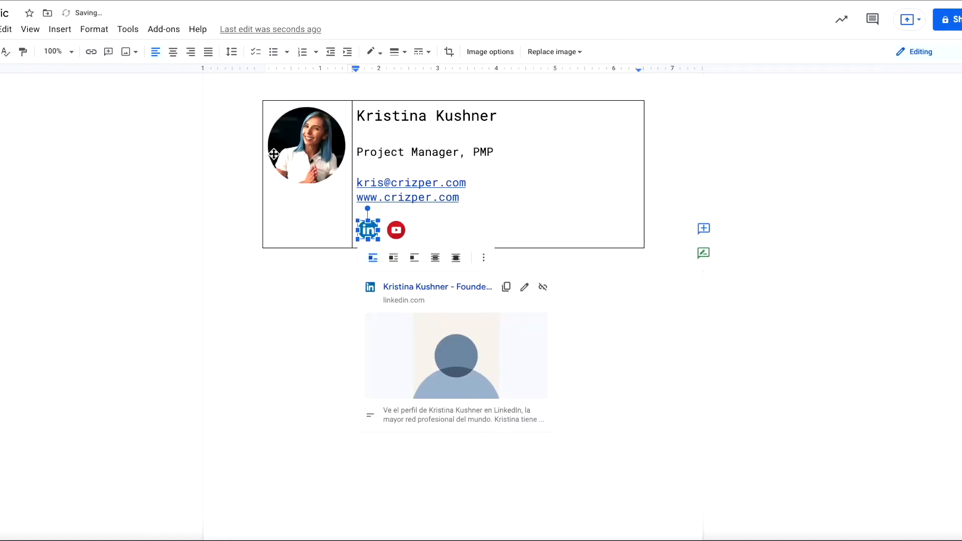
click(306, 159)
click(347, 180)
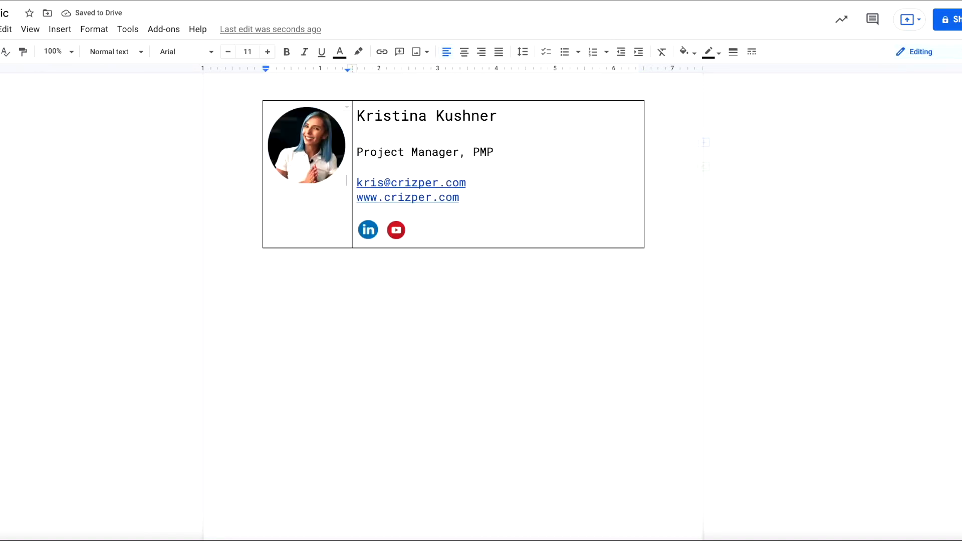
key(Return)
Move the LinkedIn and YouTube icons under the photo and center them
click(370, 230)
drag(304, 219, 315, 221)
click(429, 222)
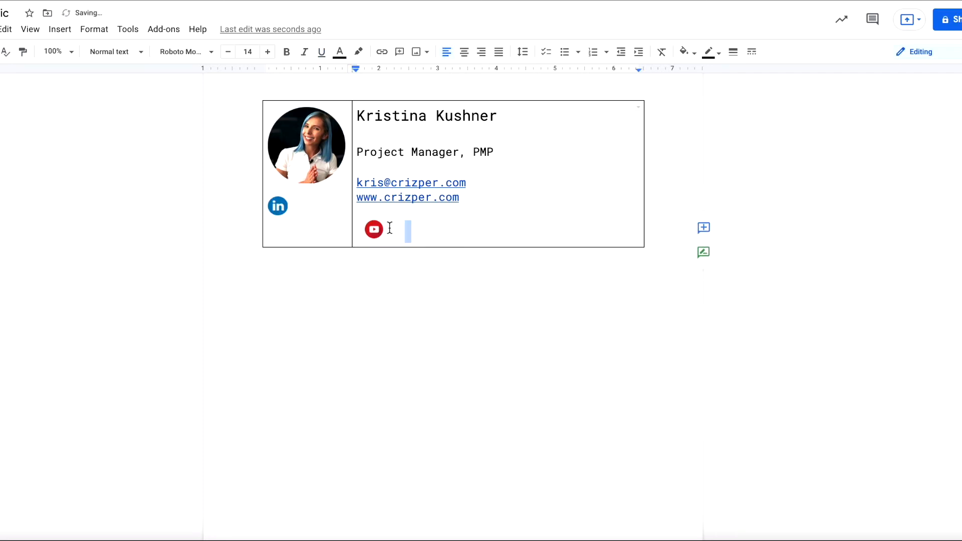
click(375, 230)
drag(374, 233, 325, 217)
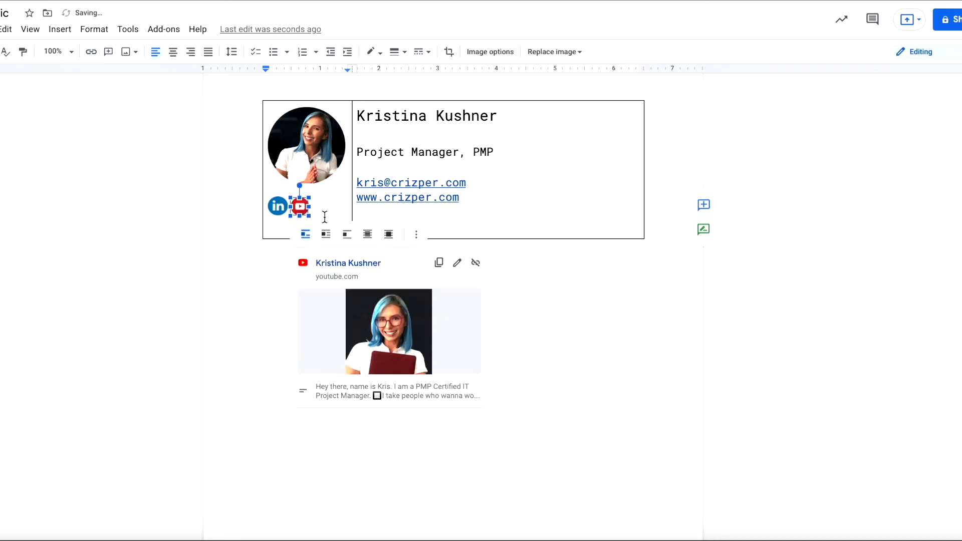
click(294, 211)
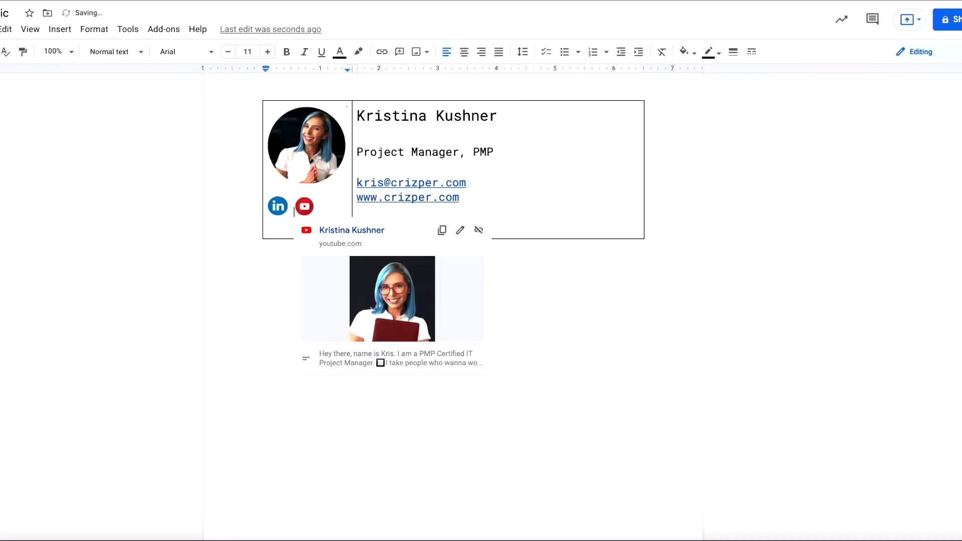
drag(322, 207, 275, 205)
click(465, 51)
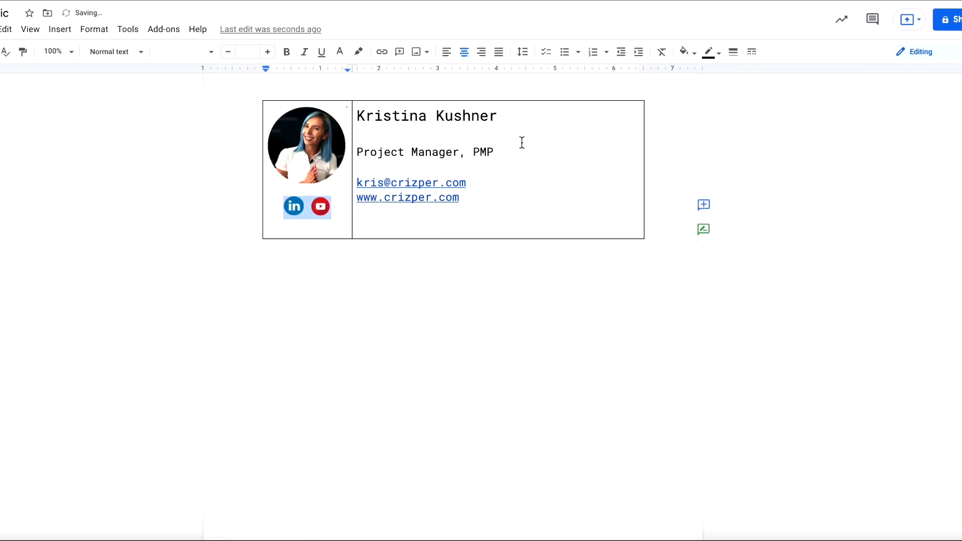
click(456, 336)
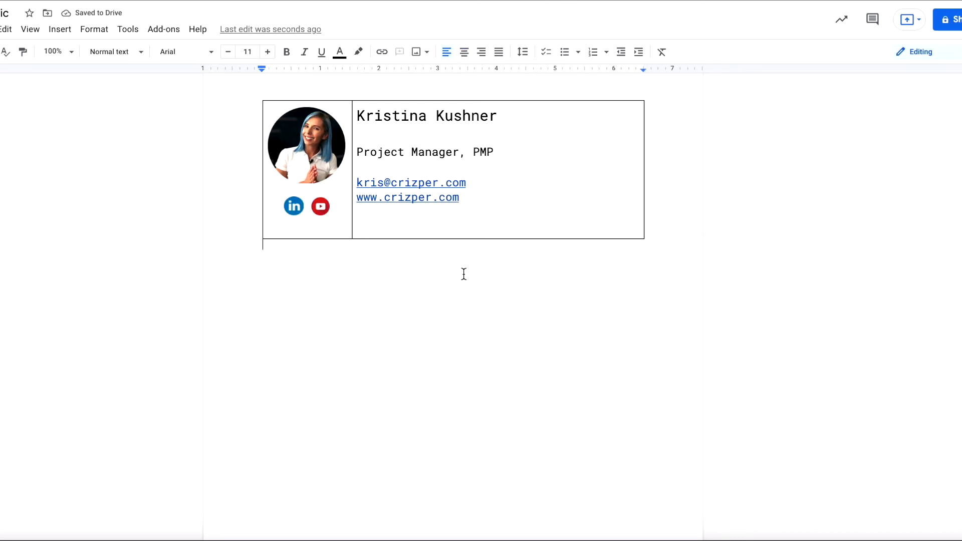
click(446, 217)
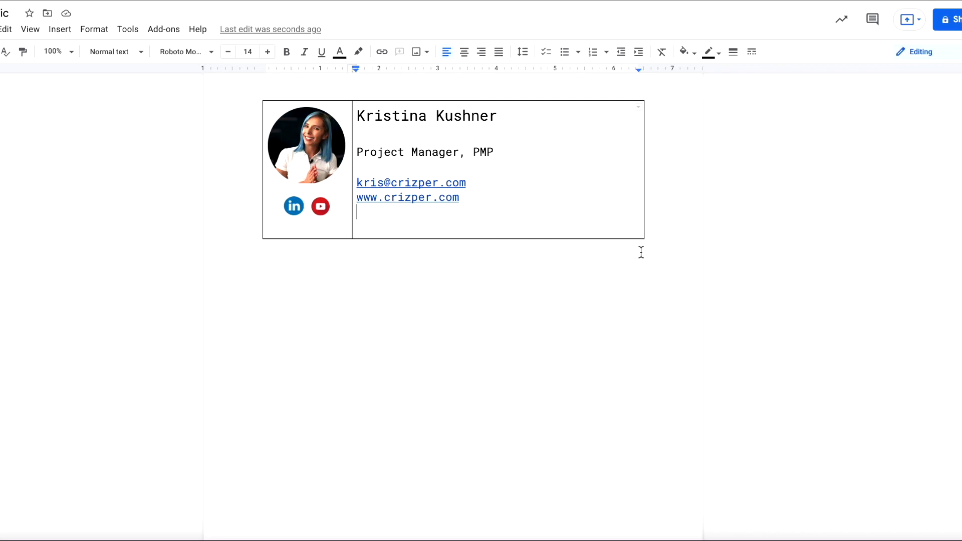
Set the whole table's border width to 0pt so no outlines show
drag(649, 242, 242, 122)
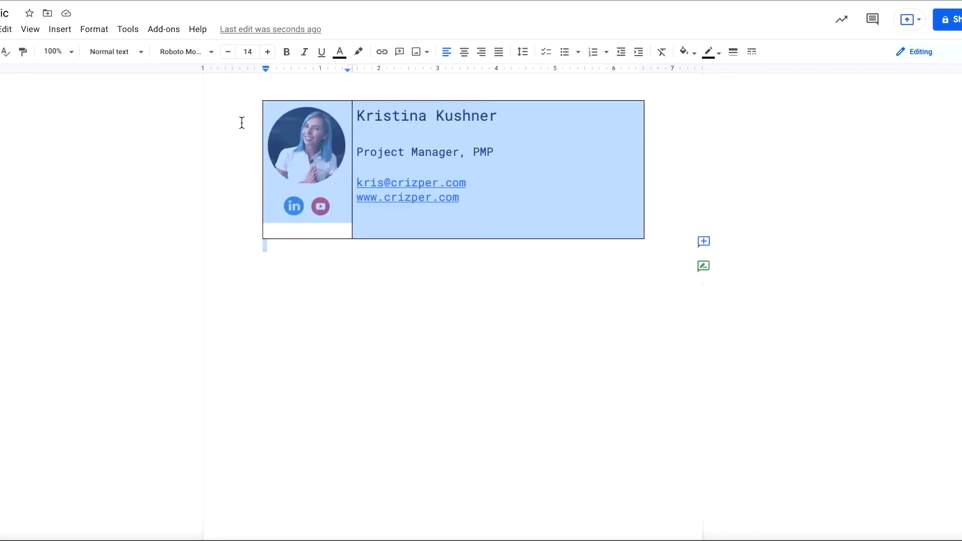
click(737, 52)
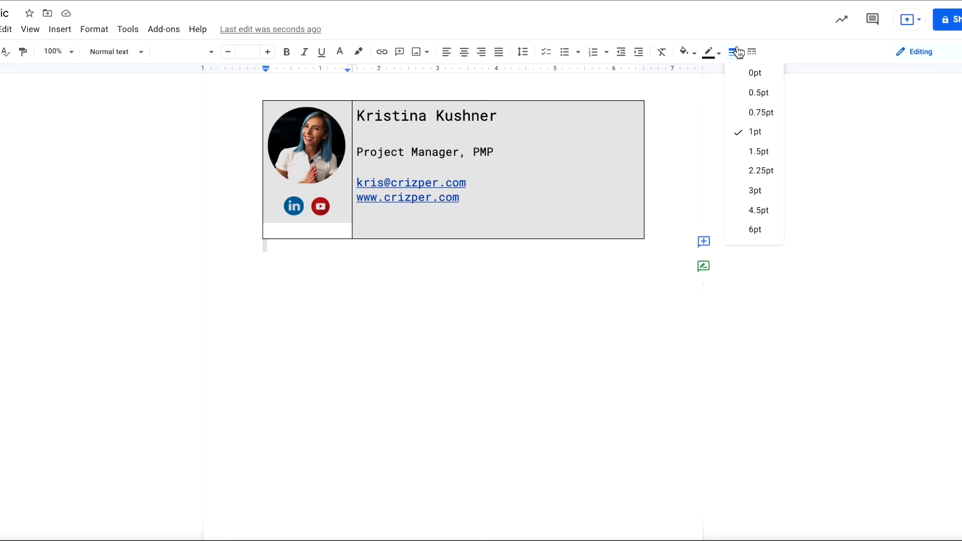
click(749, 71)
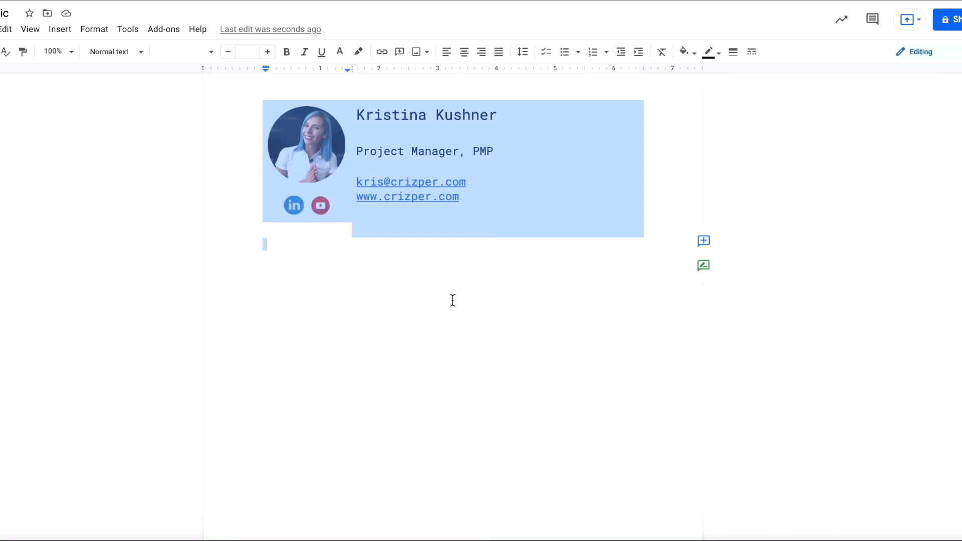
click(452, 301)
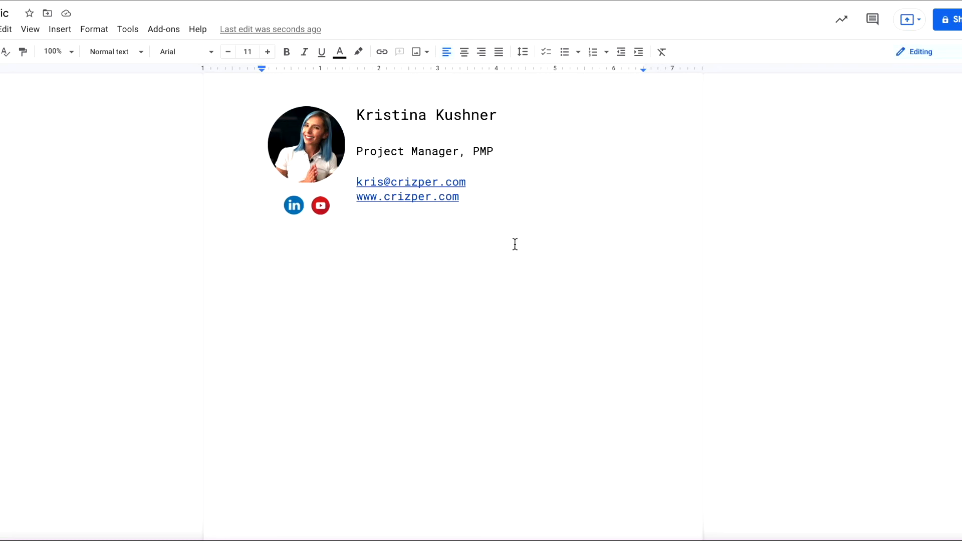
drag(464, 196, 357, 168)
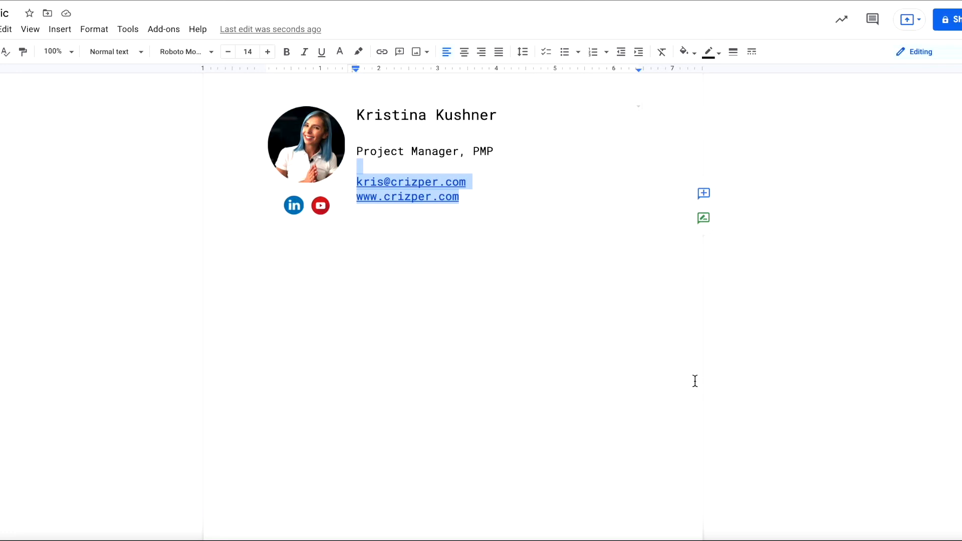
Shrink the email and website lines from 14 to 12 pt, then select the whole signature
click(228, 52)
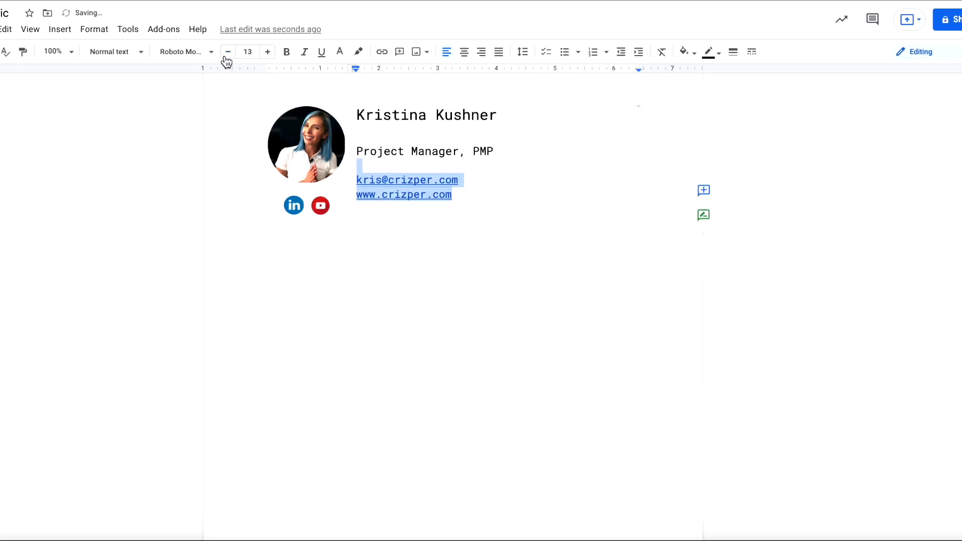
click(228, 52)
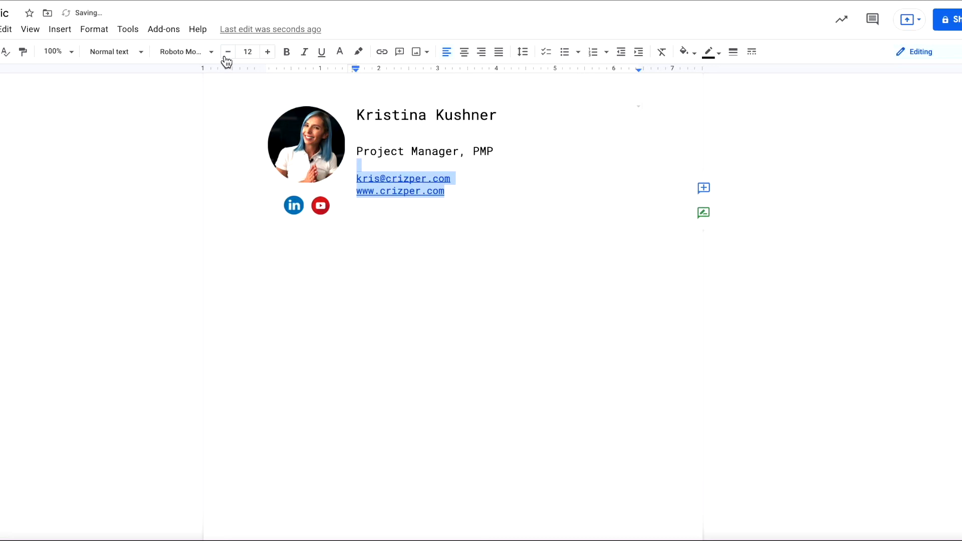
click(445, 284)
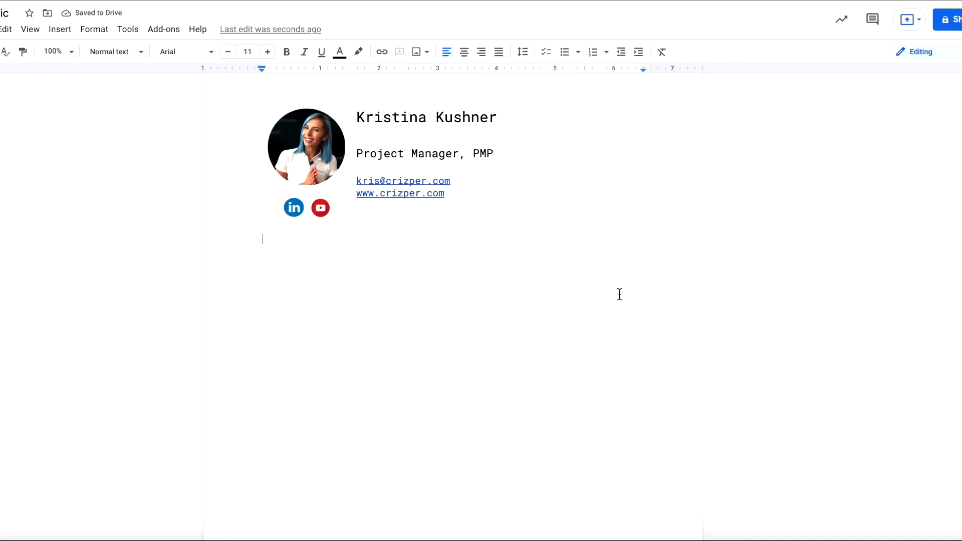
key(ctrl+a)
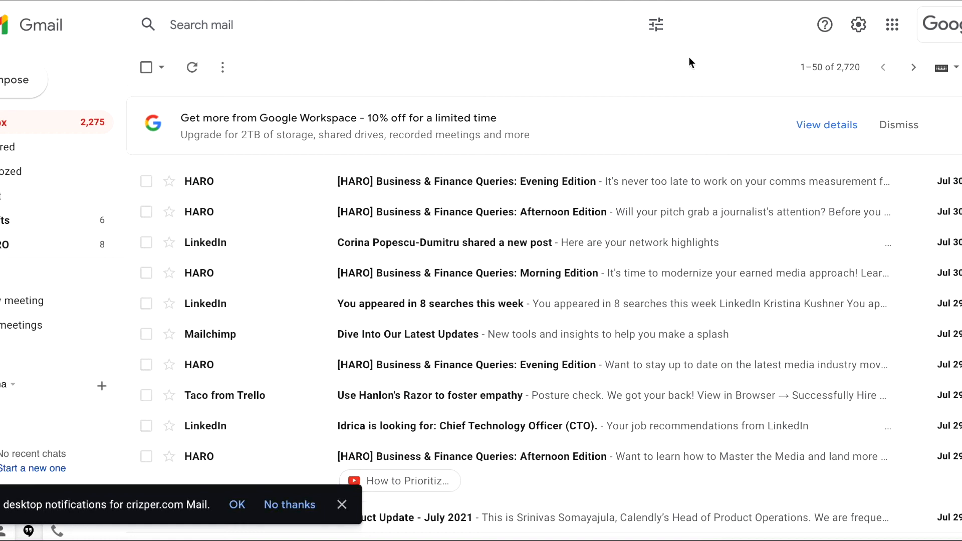
Open Gmail's See all settings page, dismiss the notifications prompt, and scroll to Signature
click(858, 30)
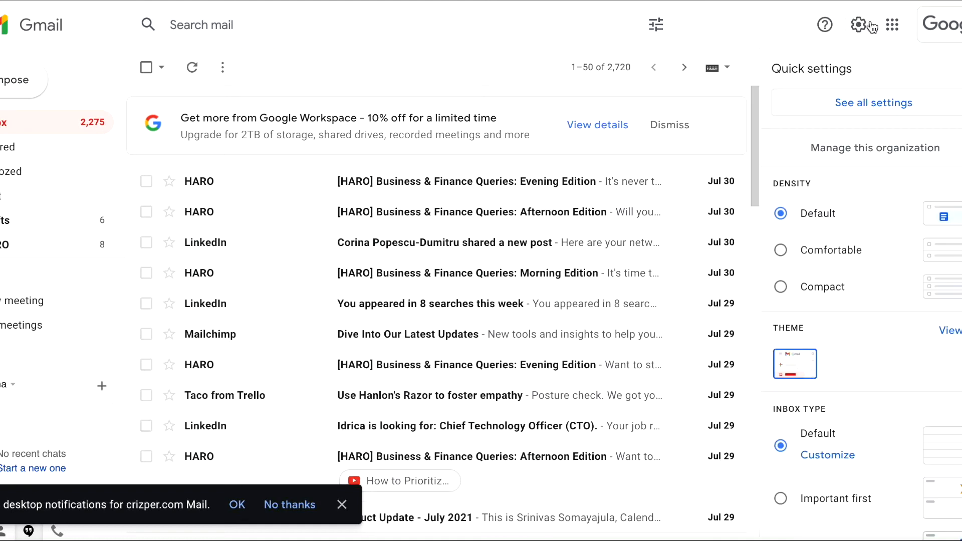
click(920, 111)
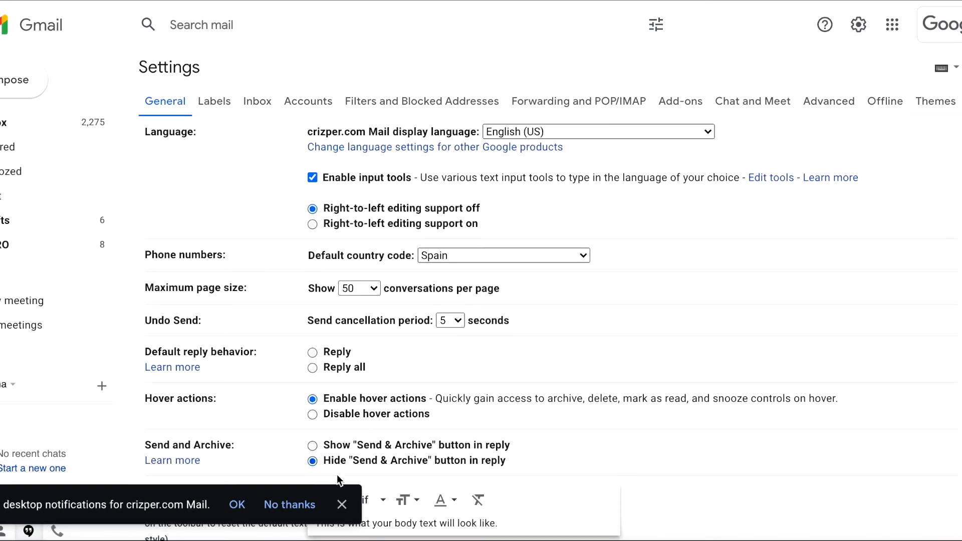
click(345, 507)
scroll(390, 294, down, 15)
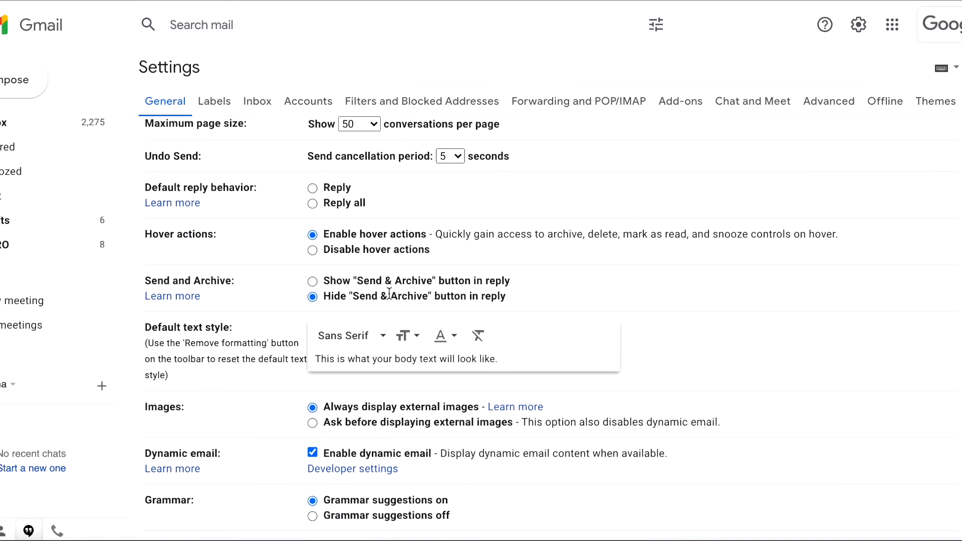
scroll(392, 300, down, 14)
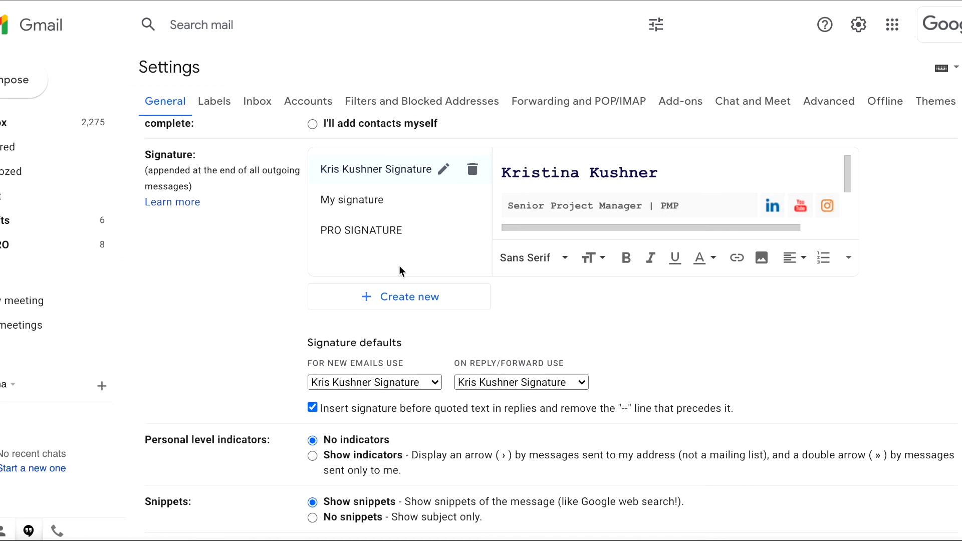
Create a signature named 'Pro Pic' and paste the copied Docs signature into it
click(403, 313)
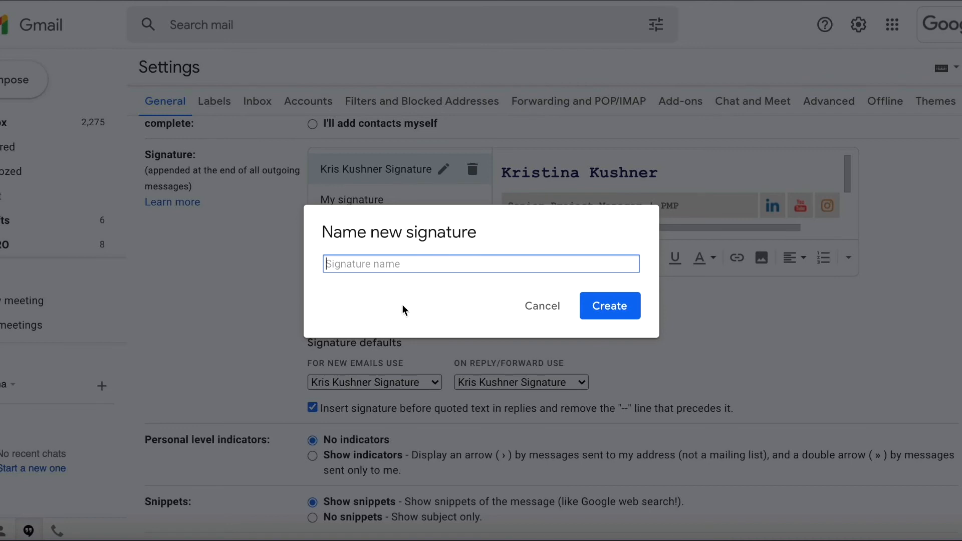
text(Pro Pic)
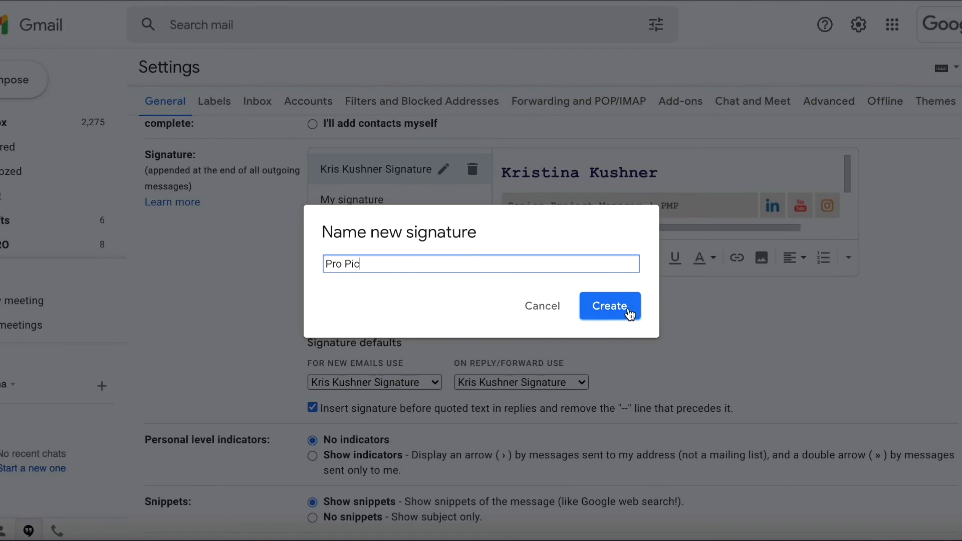
click(627, 310)
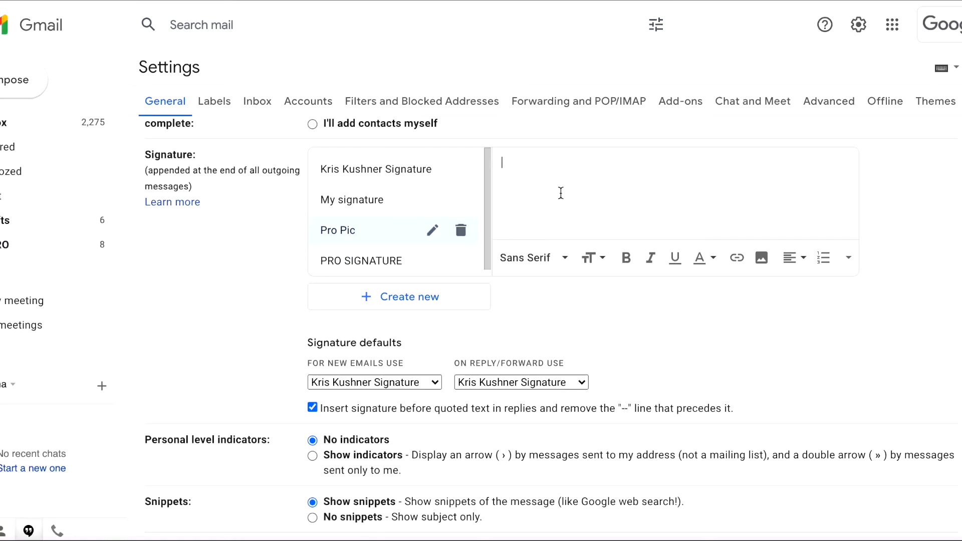
key(ctrl+v)
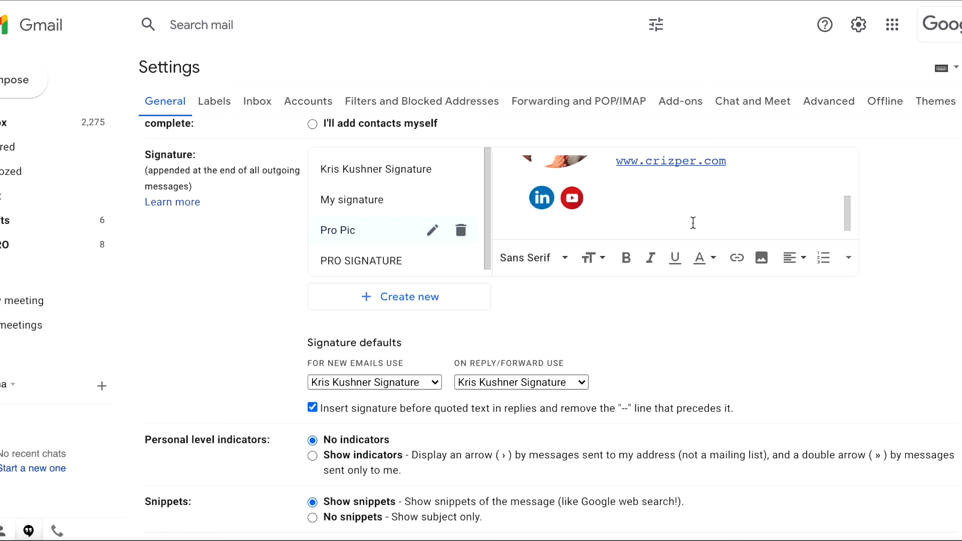
scroll(708, 213, up, 5)
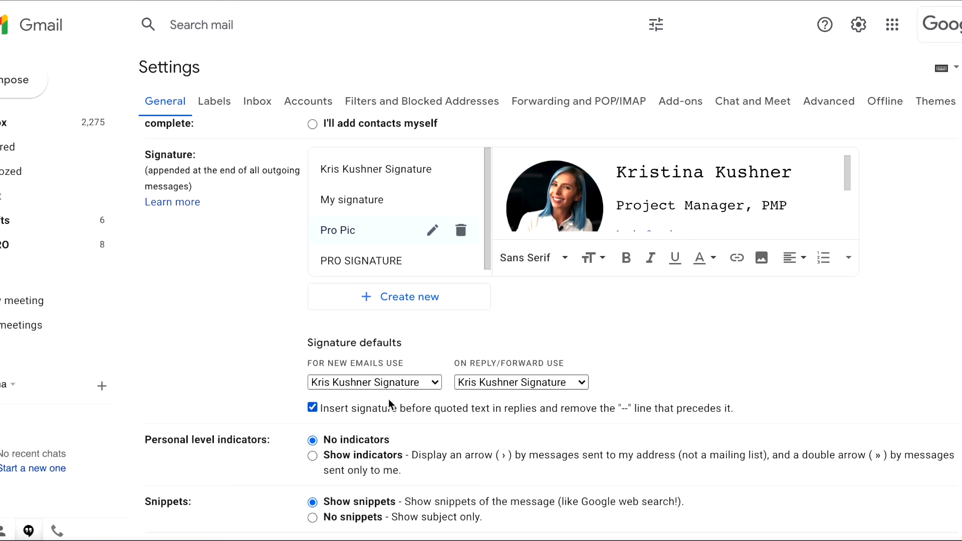
Choose Pro Pic for both new emails and replies/forwards, then save the changes
scroll(447, 335, down, 1)
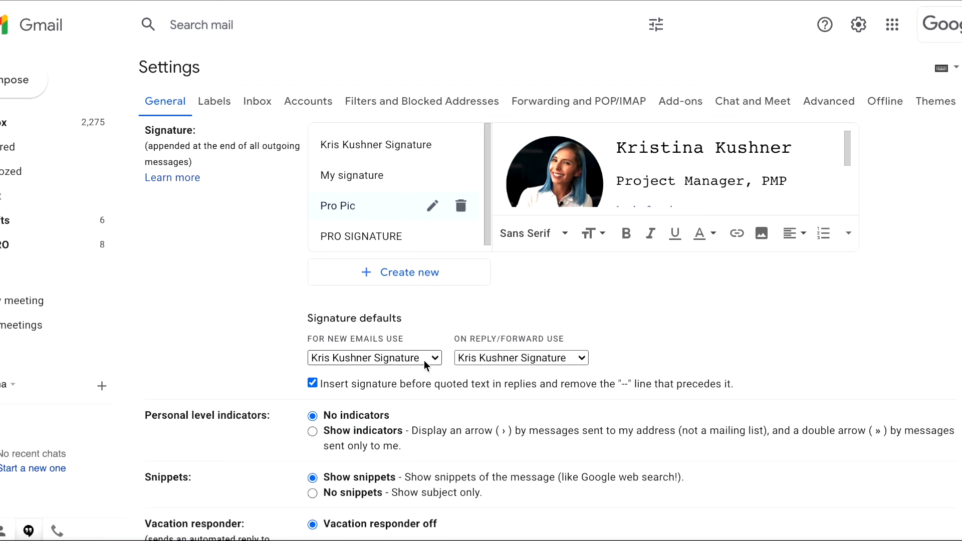
click(429, 358)
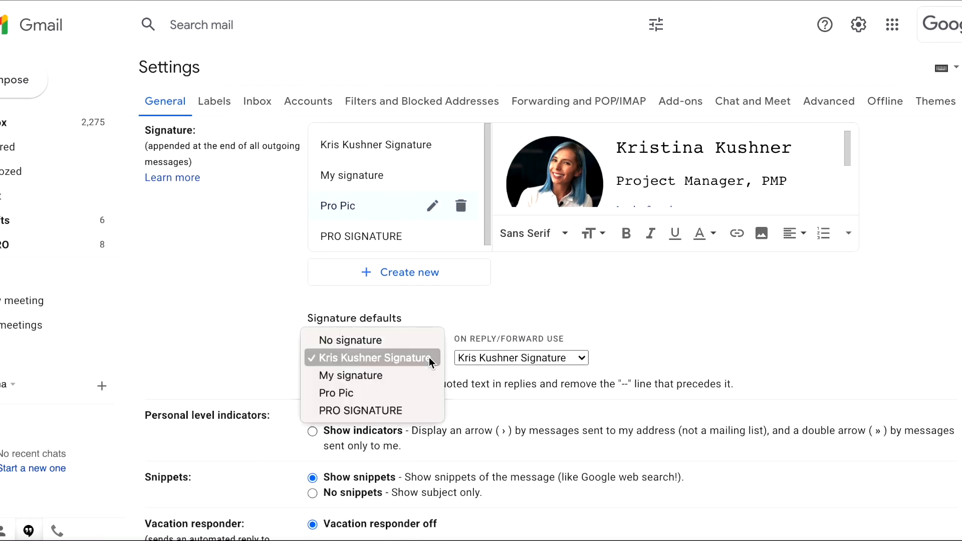
click(410, 393)
click(517, 357)
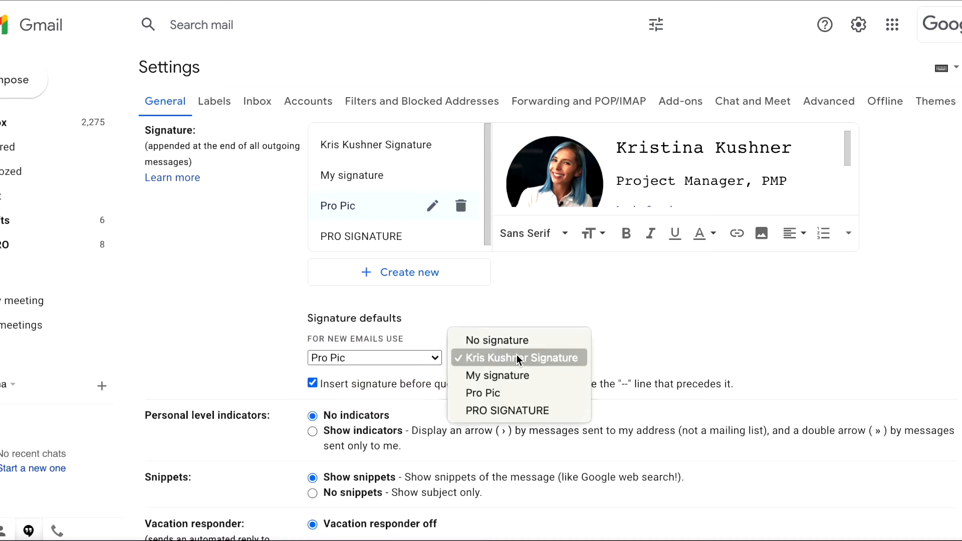
click(516, 393)
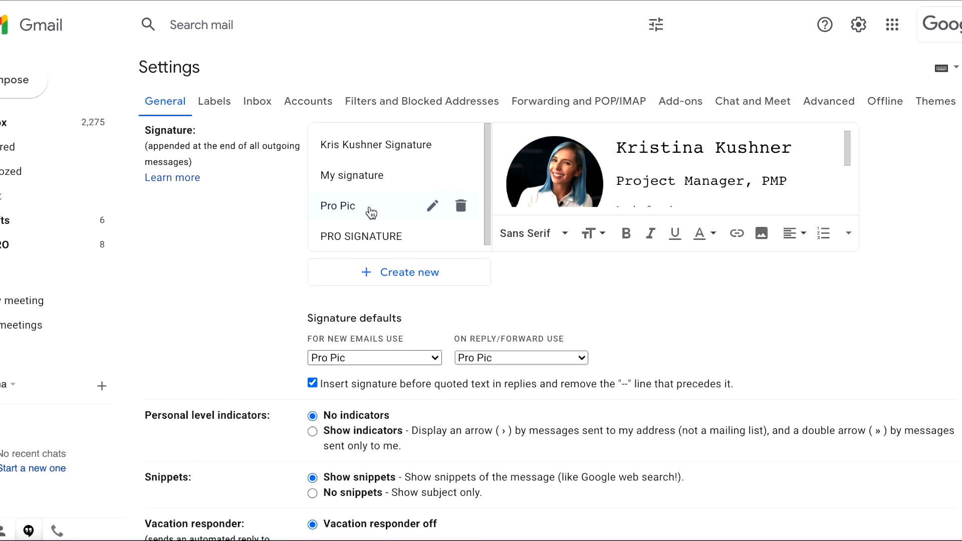
scroll(373, 213, down, 1)
scroll(519, 327, down, 7)
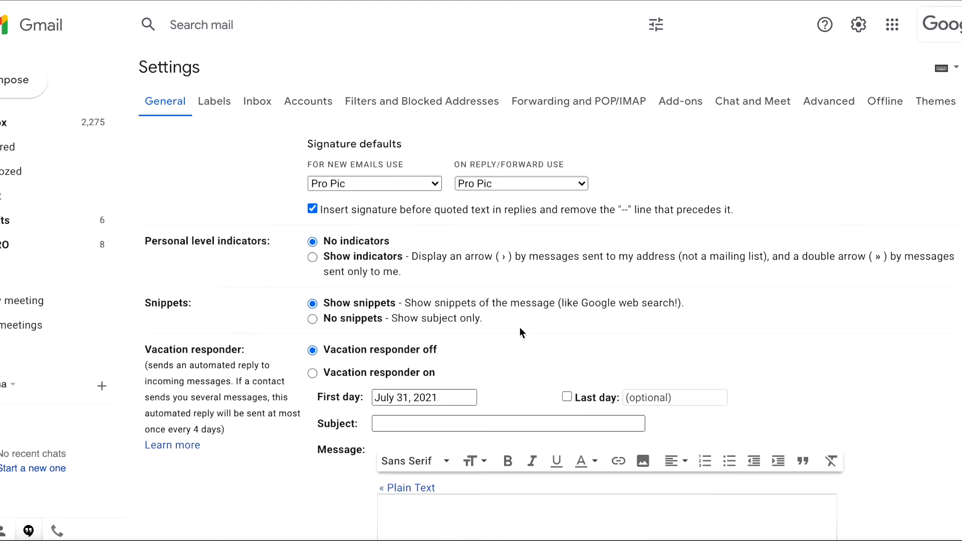
click(526, 461)
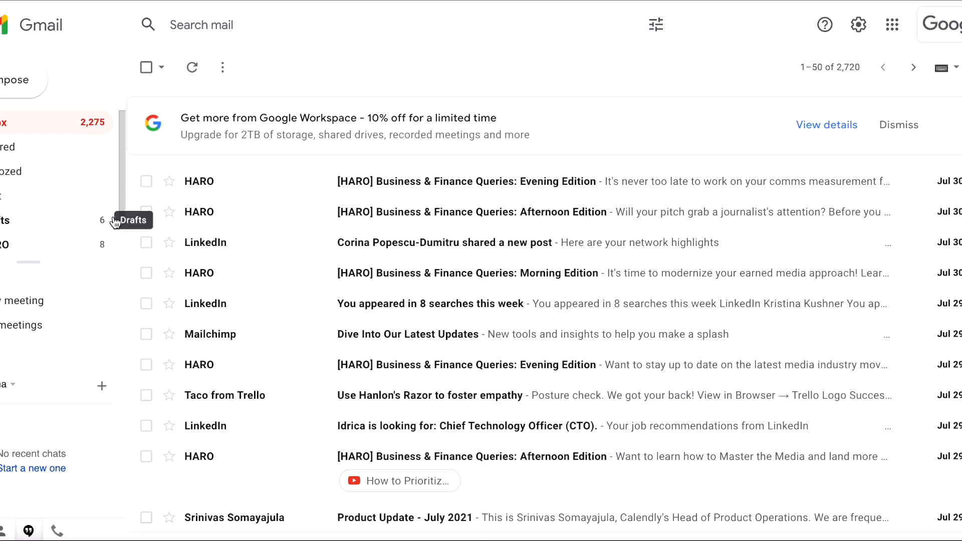
Open a full-screen new message and check the signature's LinkedIn and YouTube icon links
click(14, 89)
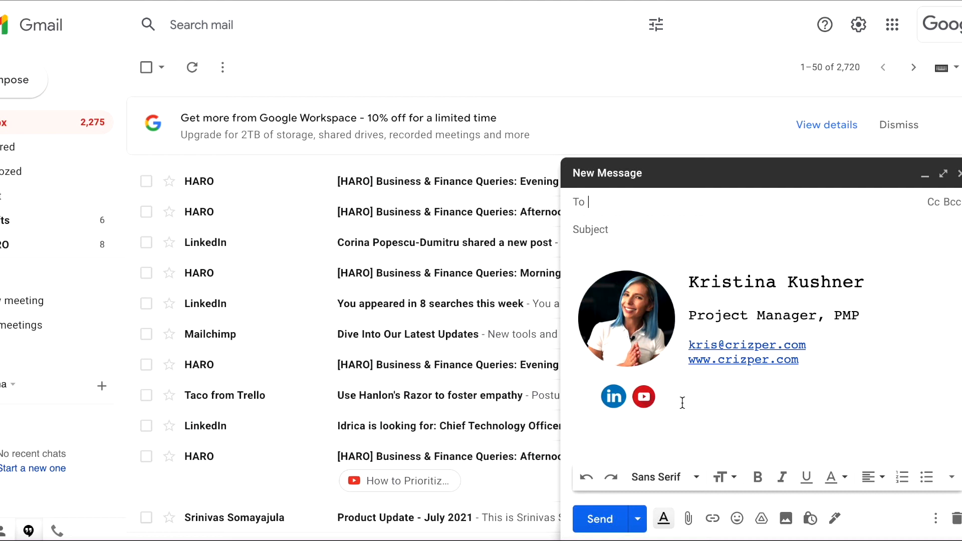
click(943, 174)
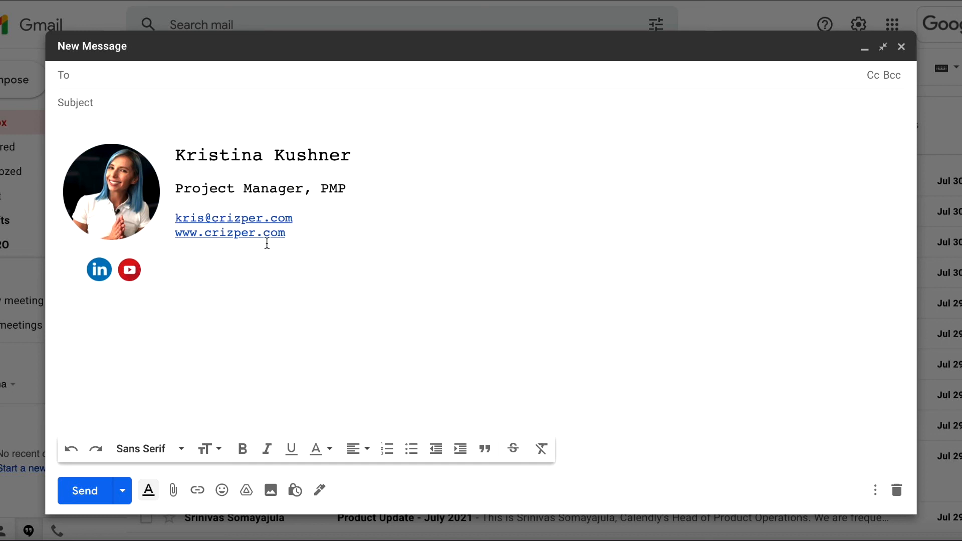
click(98, 269)
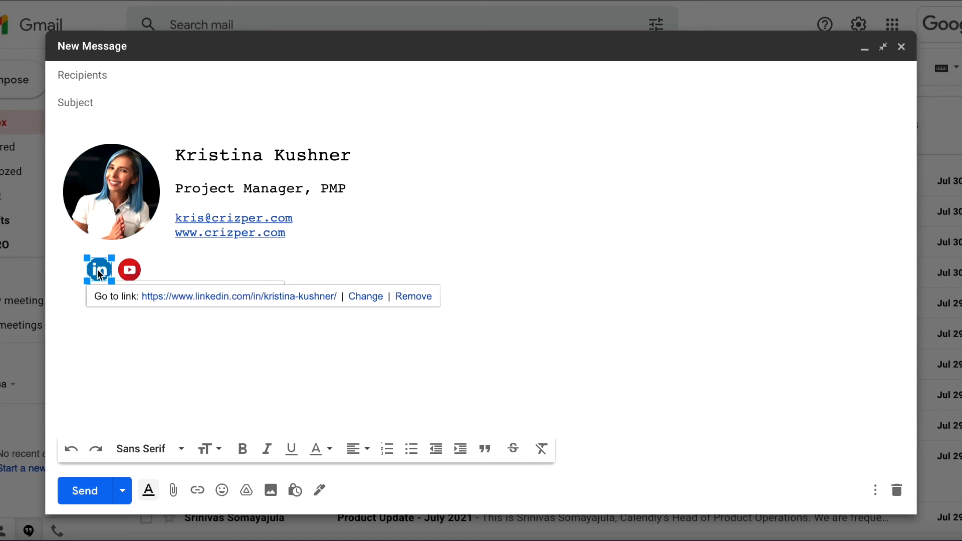
click(129, 271)
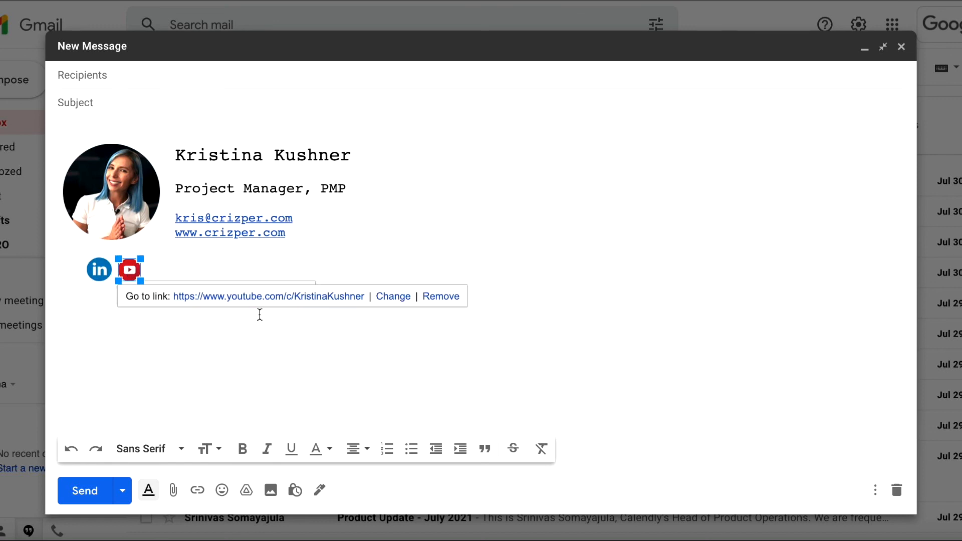
click(328, 341)
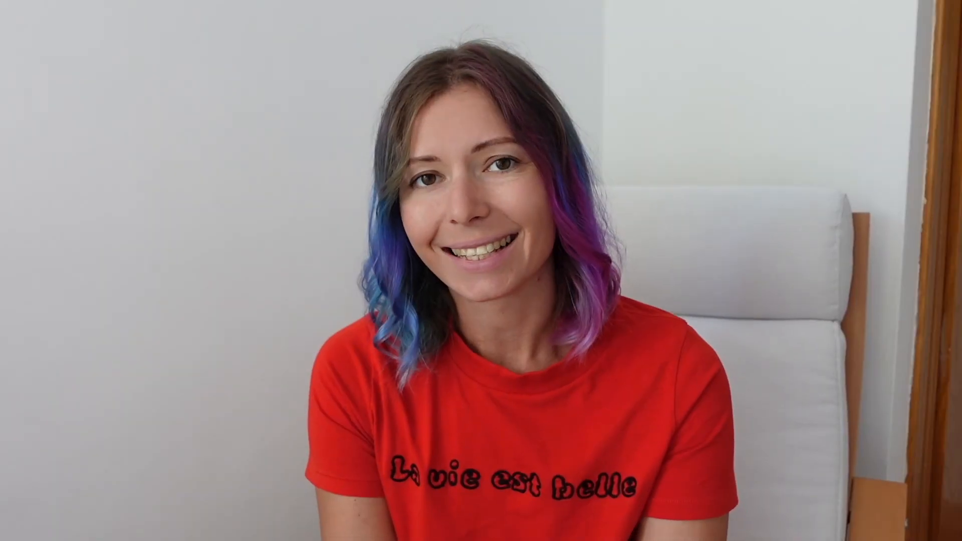